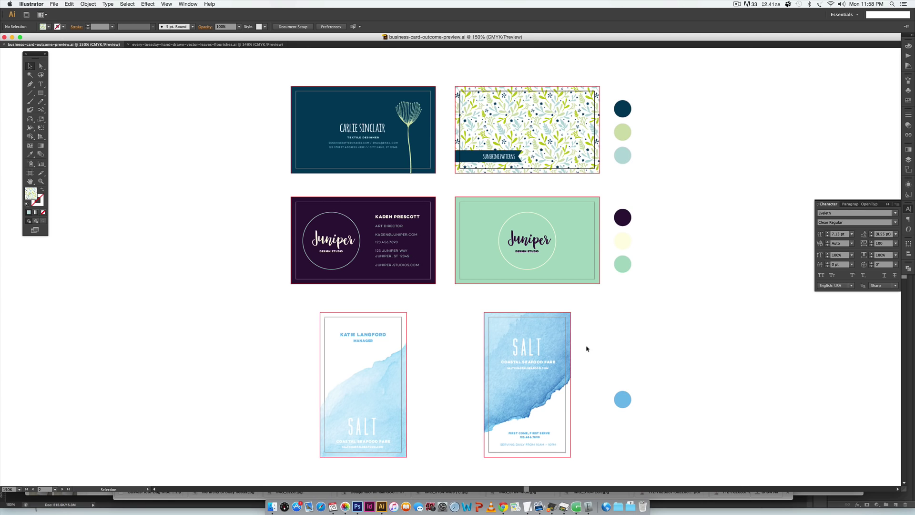
# Step: Create a CMYK document with four 3.5 × 2 in artboards in two columns, 0.5 in spacing, 0.125 in bleed and 300 ppi raster effects
pyautogui.click(54, 4)
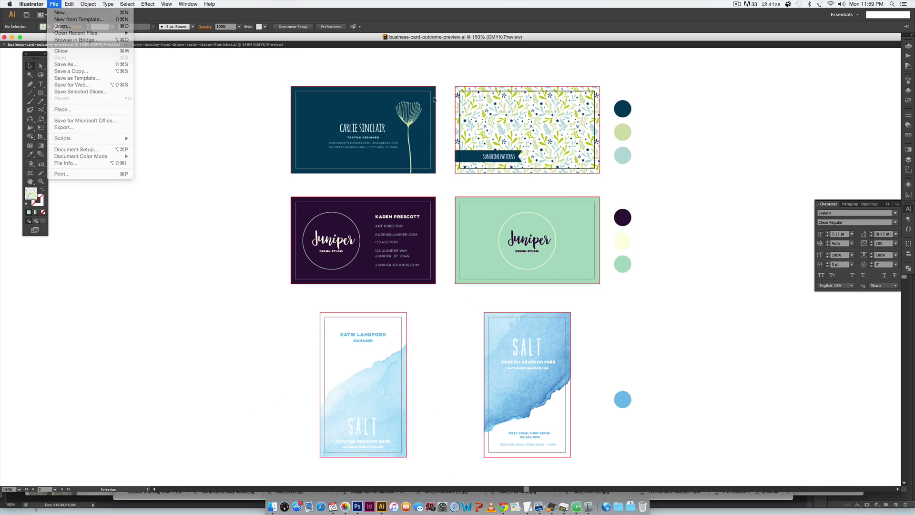
pyautogui.click(60, 15)
pyautogui.moveTo(449, 101); pyautogui.dragTo(715, 90)
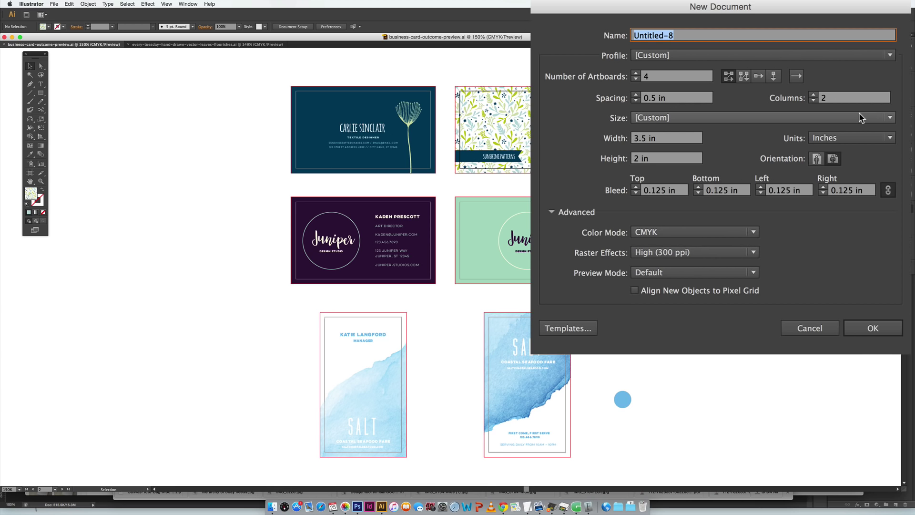
pyautogui.click(876, 329)
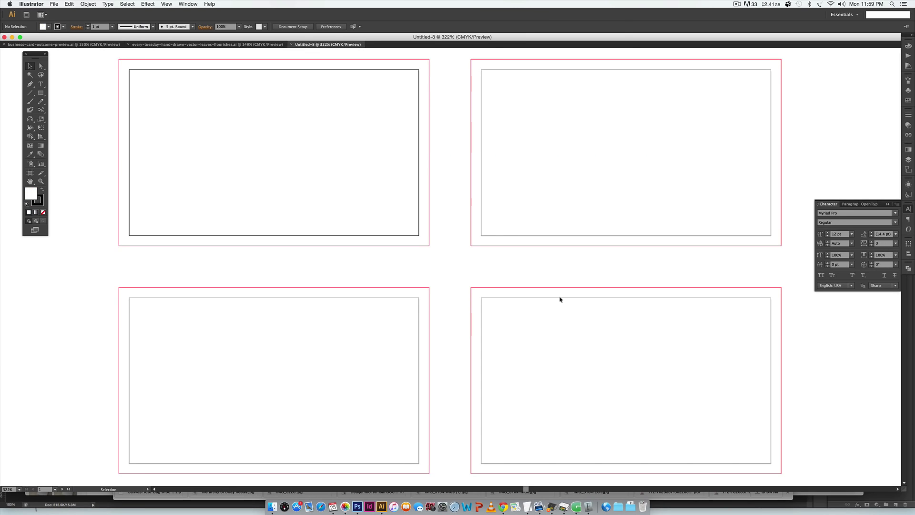
# Step: Copy all sample cards and colour circles from business-card-outcome-preview.ai into the new document and place them beside the empty artboards
pyautogui.press('super+1')
pyautogui.click(87, 45)
pyautogui.moveTo(220, 68); pyautogui.dragTo(657, 475)
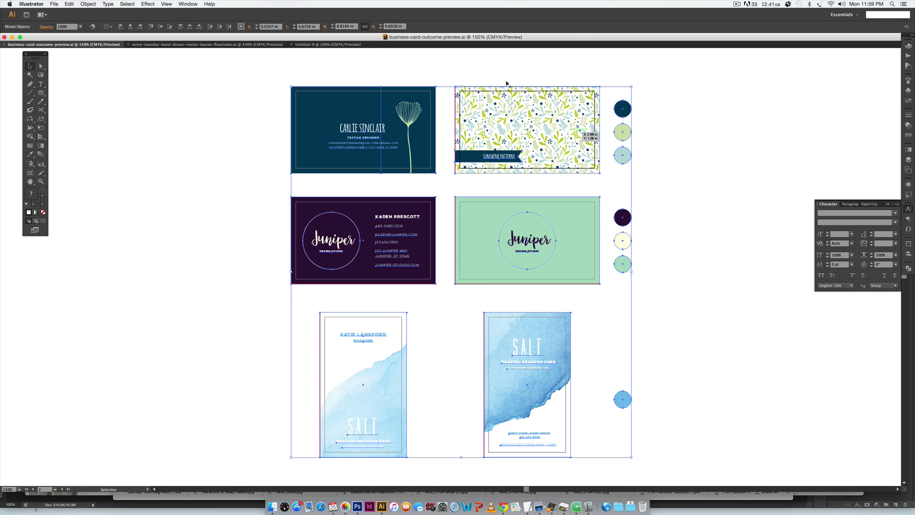
pyautogui.click(328, 44)
pyautogui.moveTo(452, 260); pyautogui.dragTo(581, 260)
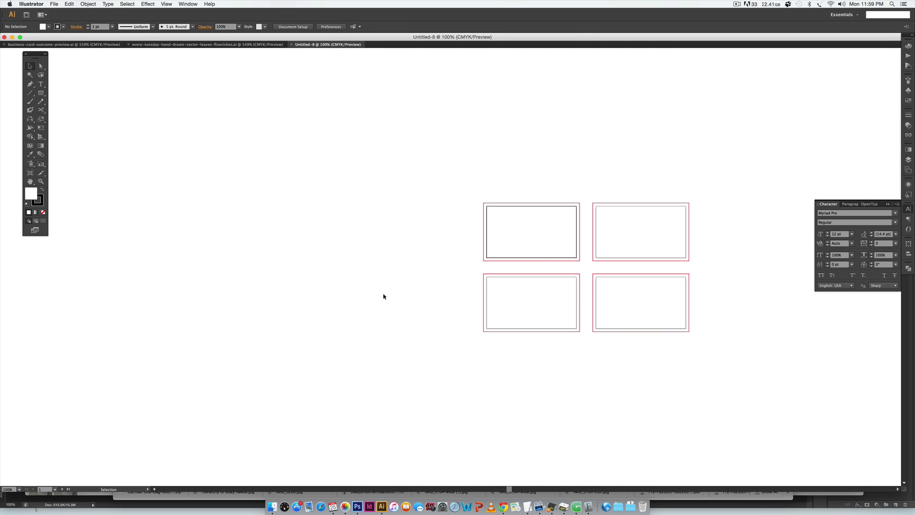
pyautogui.press('super+v')
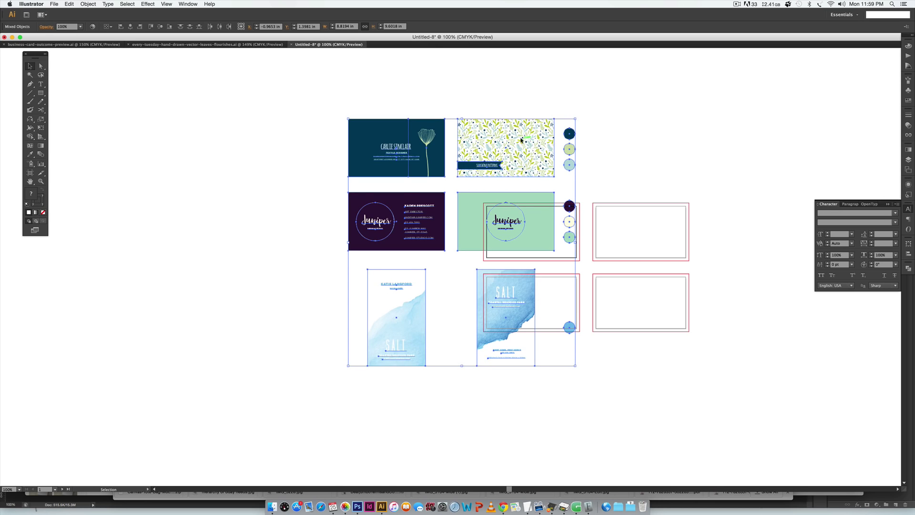
pyautogui.moveTo(518, 140); pyautogui.dragTo(415, 224)
pyautogui.click(496, 286)
pyautogui.moveTo(567, 297); pyautogui.dragTo(579, 241)
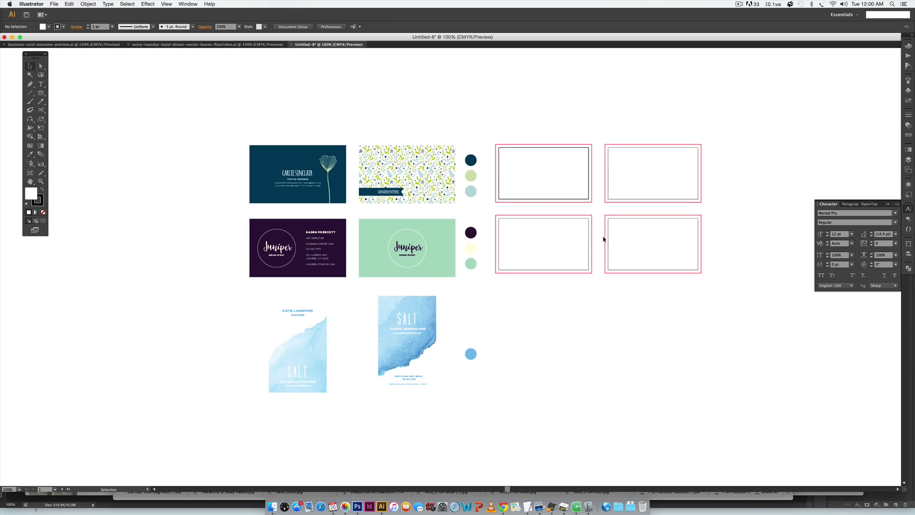
# Step: Examine the CMYK values of the navy, light green and pale blue circles beside the first sample card pair
pyautogui.press('super+equal')
pyautogui.moveTo(507, 133); pyautogui.dragTo(577, 206)
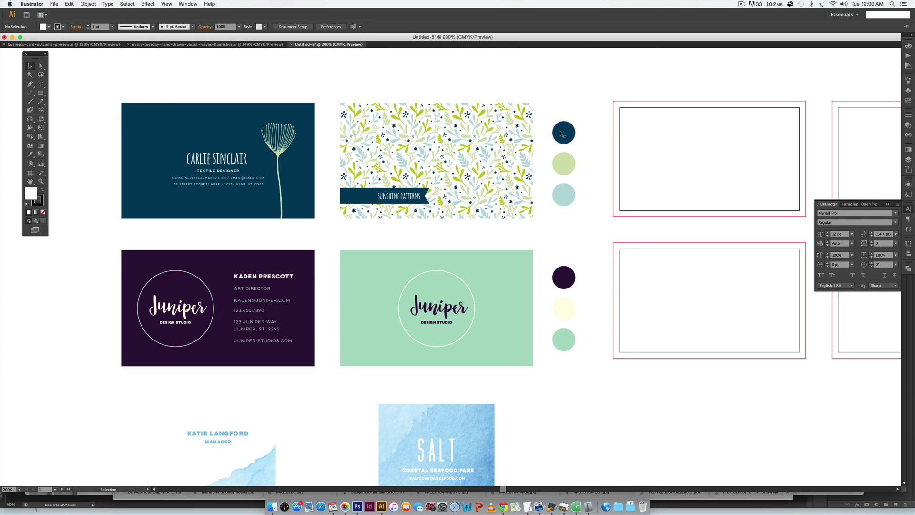
pyautogui.click(909, 46)
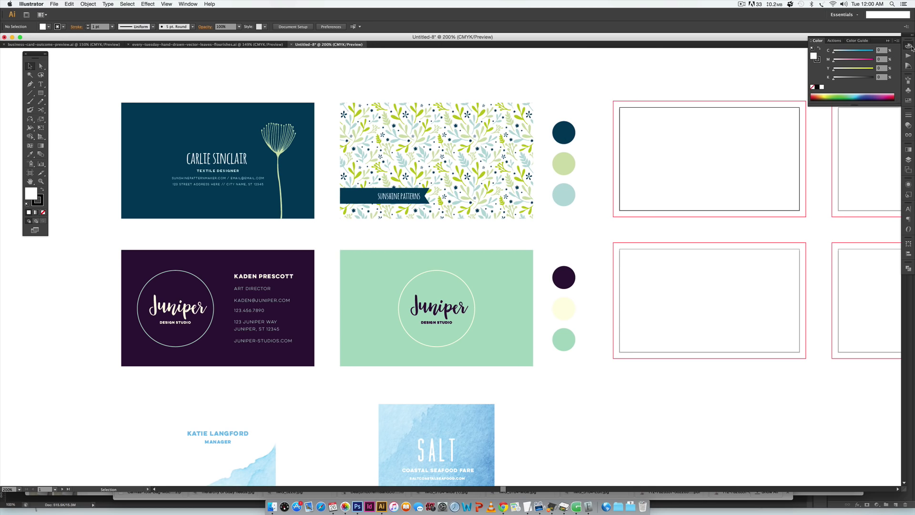
pyautogui.click(566, 130)
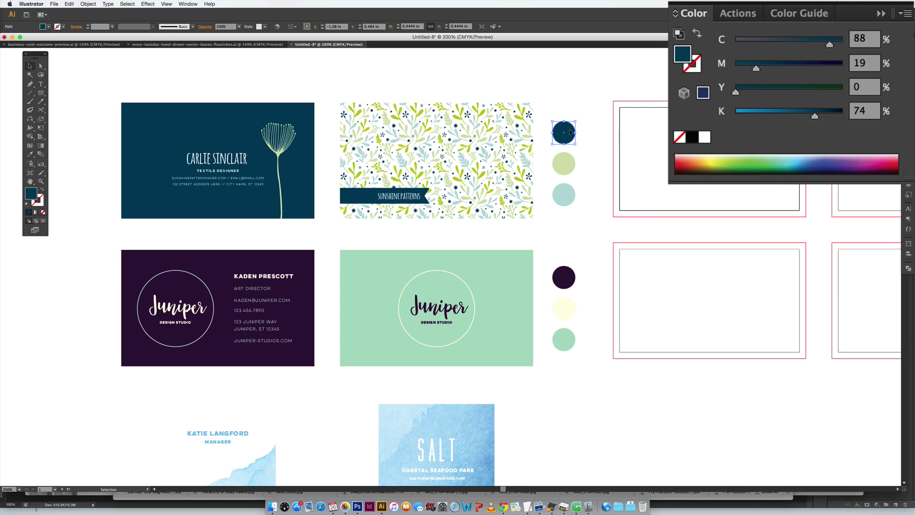
pyautogui.click(567, 166)
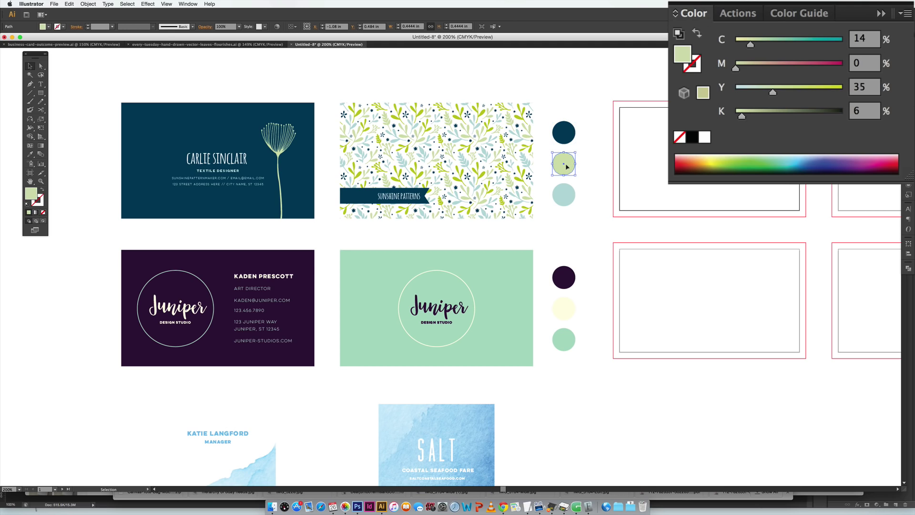
pyautogui.click(563, 200)
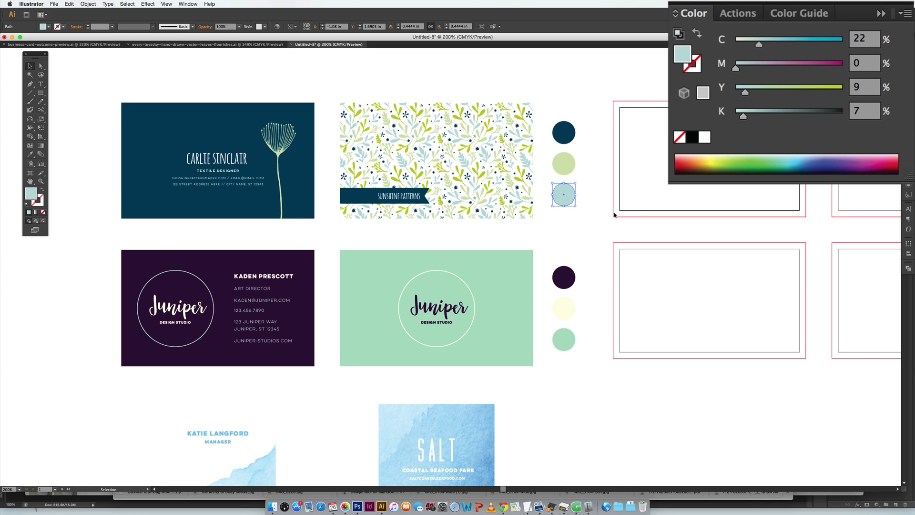
# Step: Draw a 3.75 × 2.25 in rectangle covering the first artboard out to its bleed edges
pyautogui.click(656, 112)
pyautogui.moveTo(723, 182); pyautogui.dragTo(651, 242)
pyautogui.press('m')
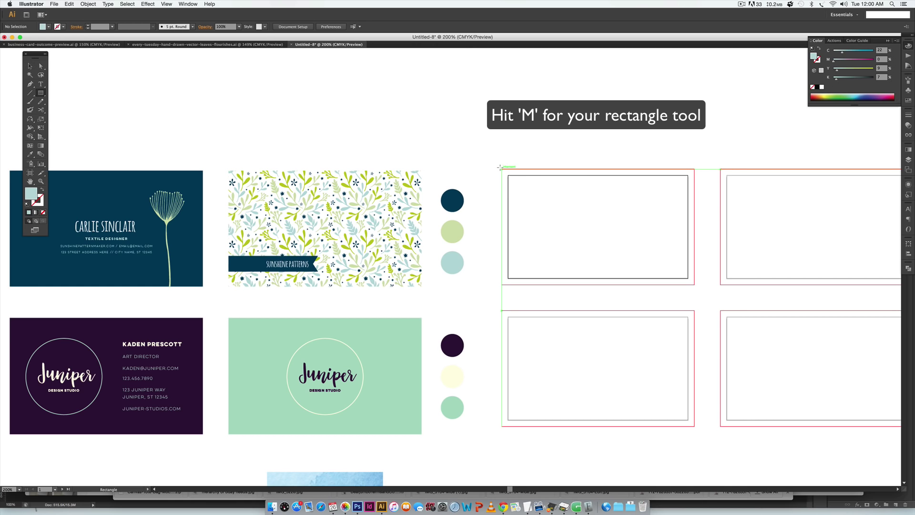
pyautogui.moveTo(500, 167); pyautogui.dragTo(694, 284)
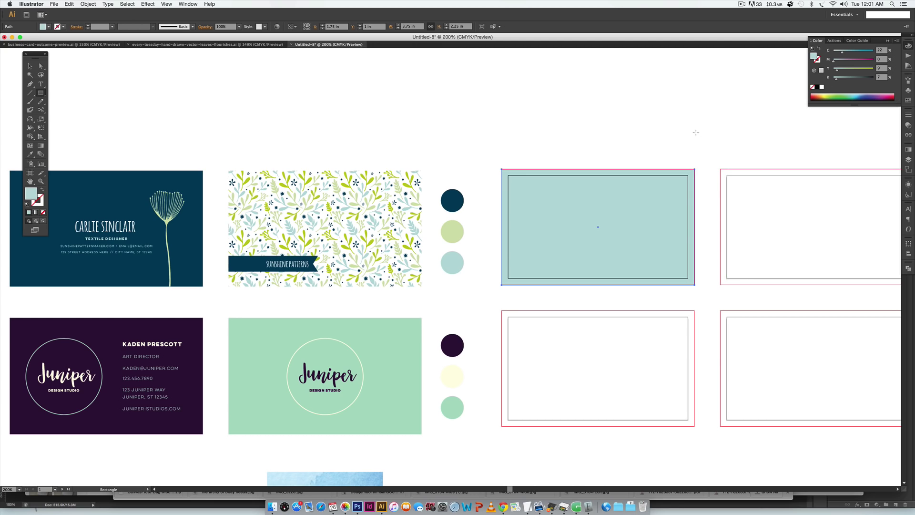
# Step: Fill the background rectangle with the navy sampled from the first colour circle
pyautogui.press('v')
pyautogui.press('i')
pyautogui.click(458, 197)
pyautogui.press('v')
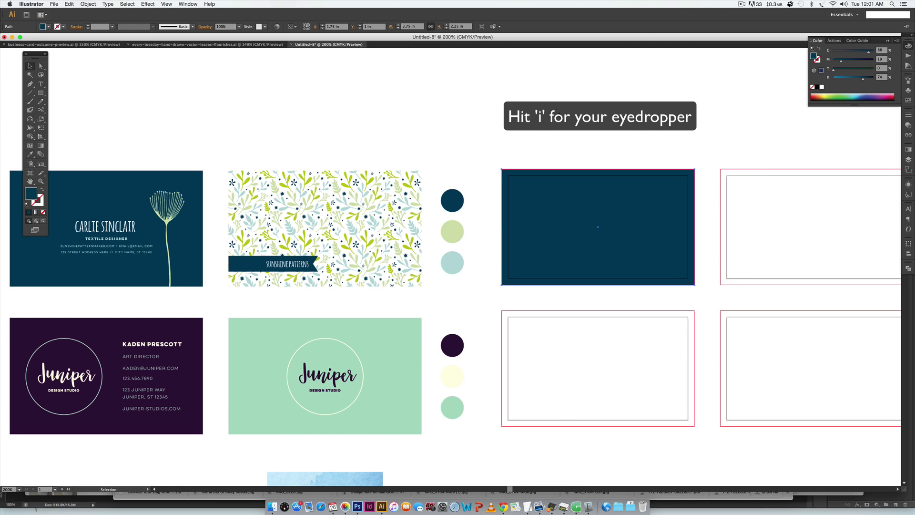
pyautogui.press('super+shift+a')
# Step: Copy the long-stemmed flower from the every-tuesday-hand-drawn-vector-leaves-flourishes file and place it near the navy card's right side, with its stem past the lower edge
pyautogui.click(166, 217)
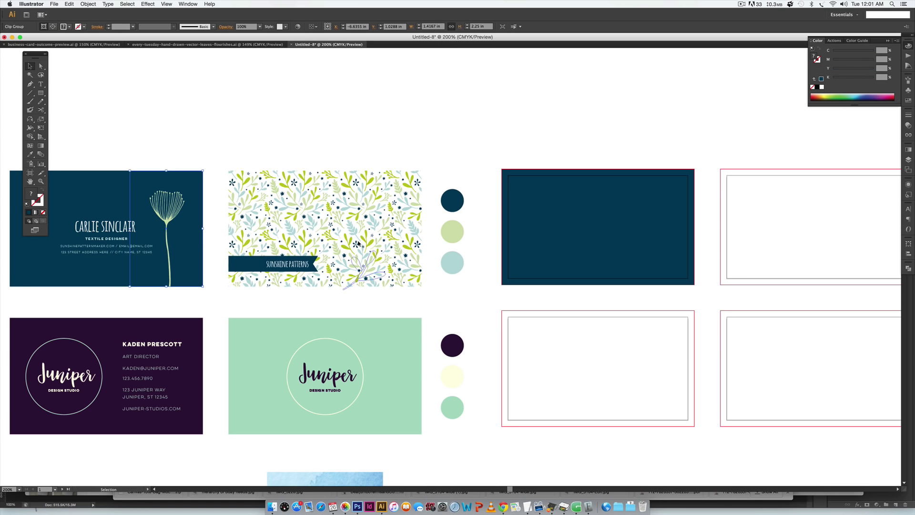
pyautogui.click(205, 44)
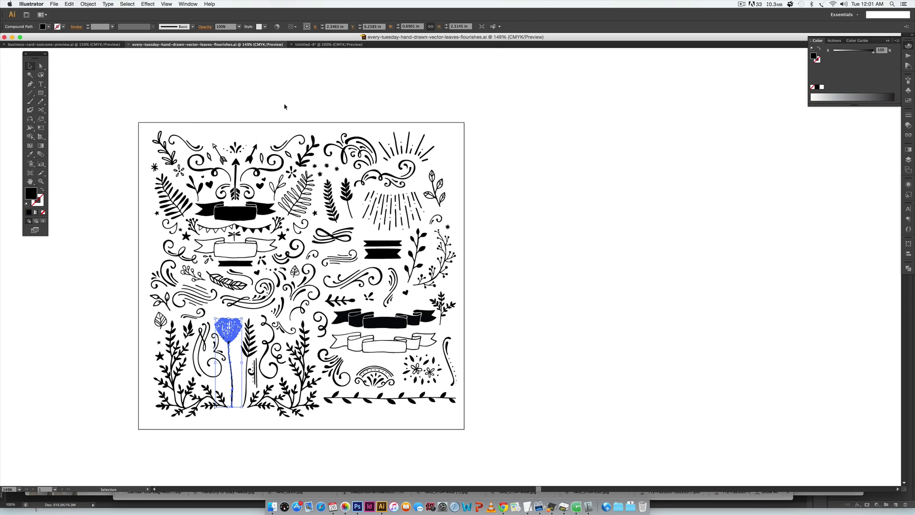
pyautogui.click(285, 105)
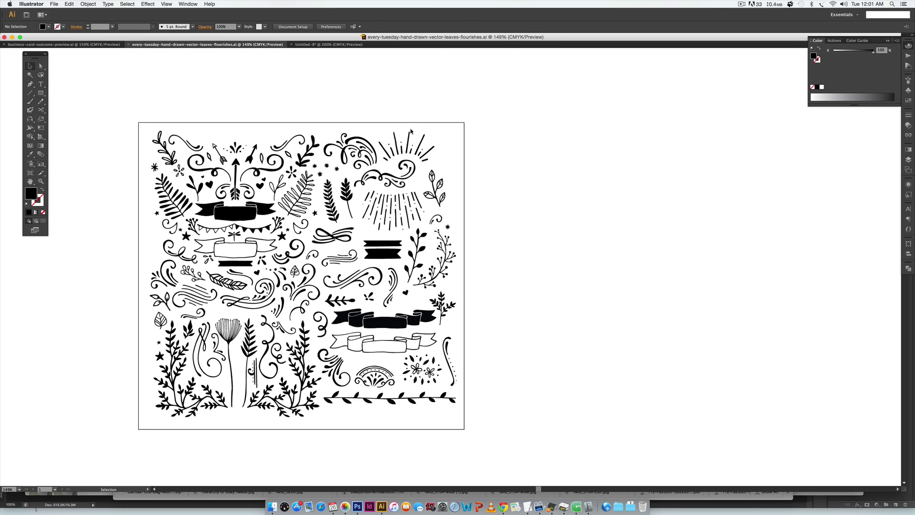
pyautogui.hotkey('ctrl', 'Tab')
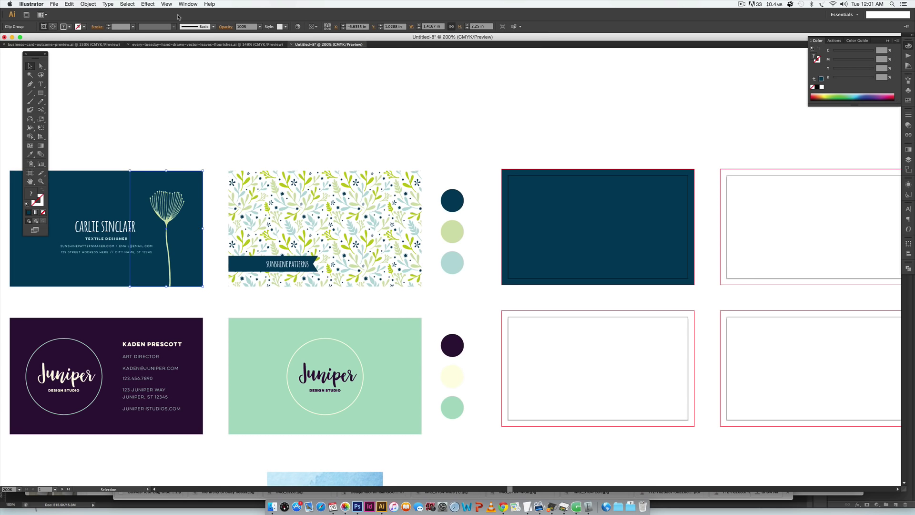
pyautogui.click(180, 44)
pyautogui.click(229, 332)
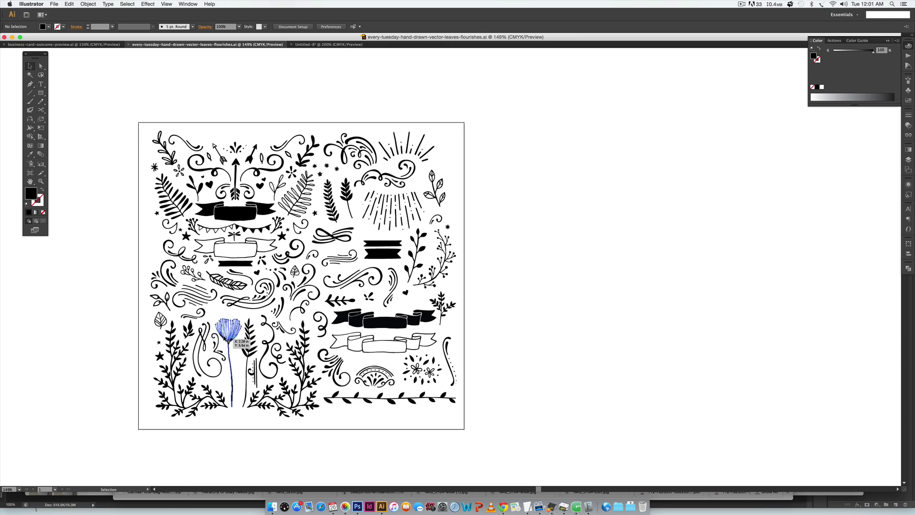
pyautogui.click(325, 45)
pyautogui.hotkey('ctrl', 'v')
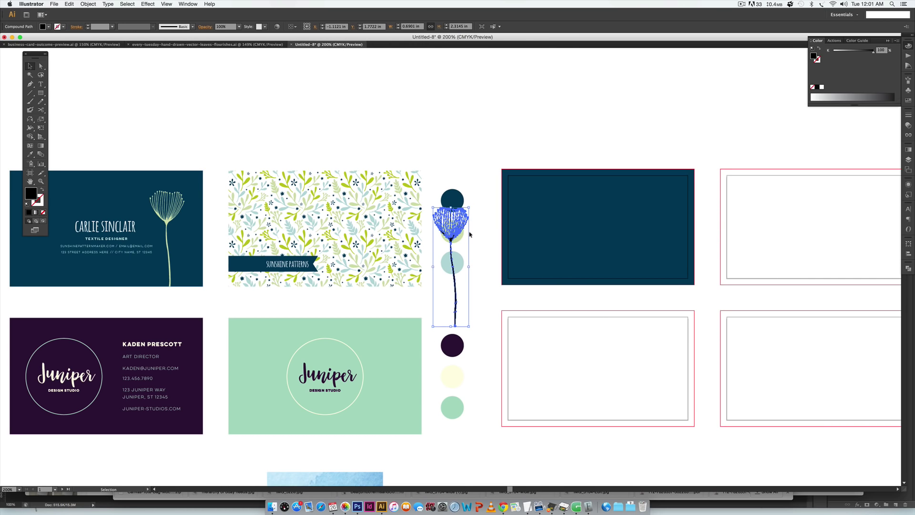
pyautogui.moveTo(455, 228); pyautogui.dragTo(659, 208)
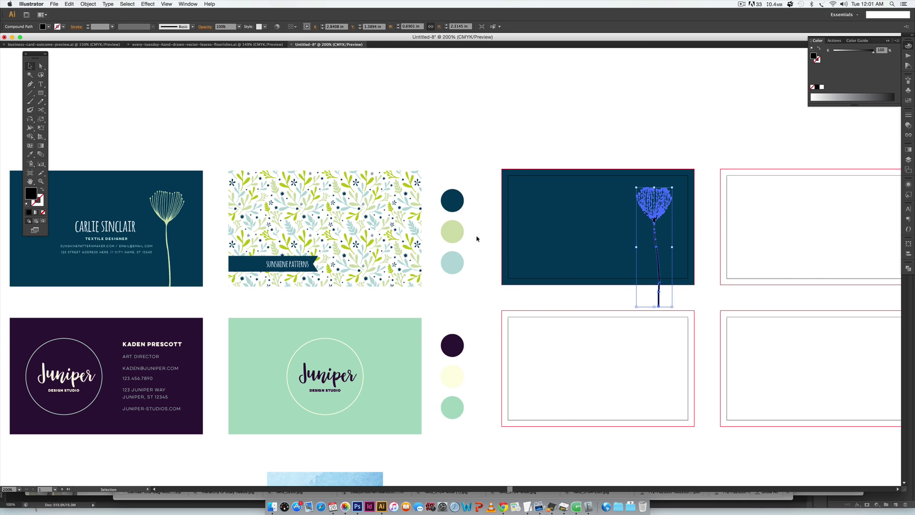
# Step: Recolour the pasted flower with the light green circle's colour and shift it slightly left on the card
pyautogui.press('i')
pyautogui.click(455, 231)
pyautogui.press('v')
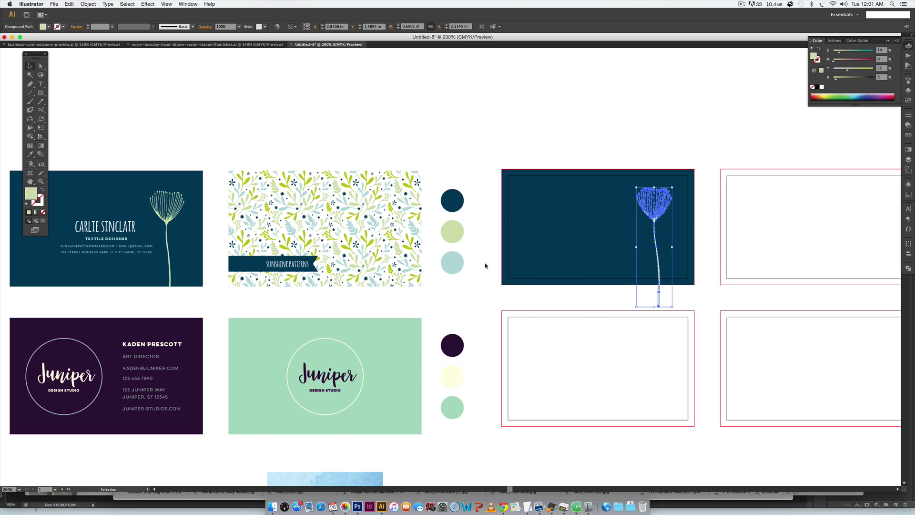
pyautogui.click(697, 311)
pyautogui.moveTo(656, 295); pyautogui.dragTo(653, 295)
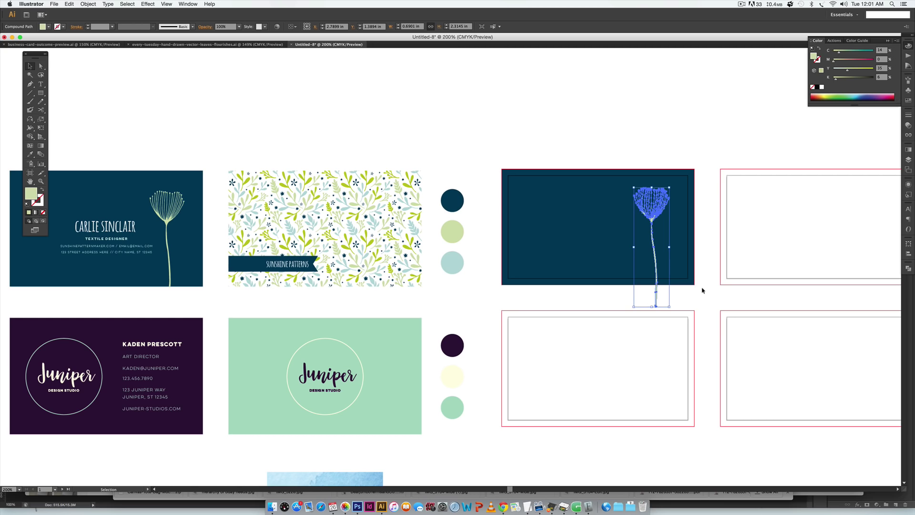
# Step: Draw a rectangle about 1.01 × 2.05 in over the flower down to the bleed edge and clip the flower with it
pyautogui.press('m')
pyautogui.moveTo(679, 285); pyautogui.dragTo(627, 180)
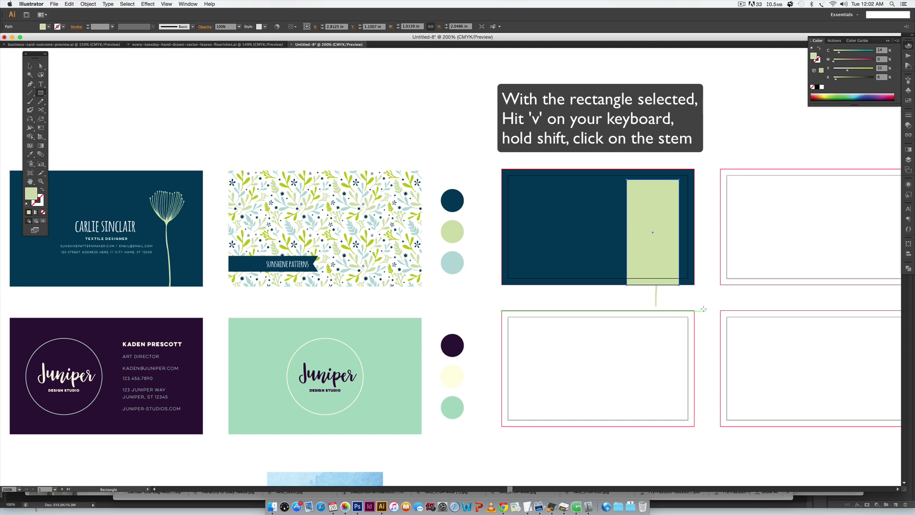
pyautogui.press('v')
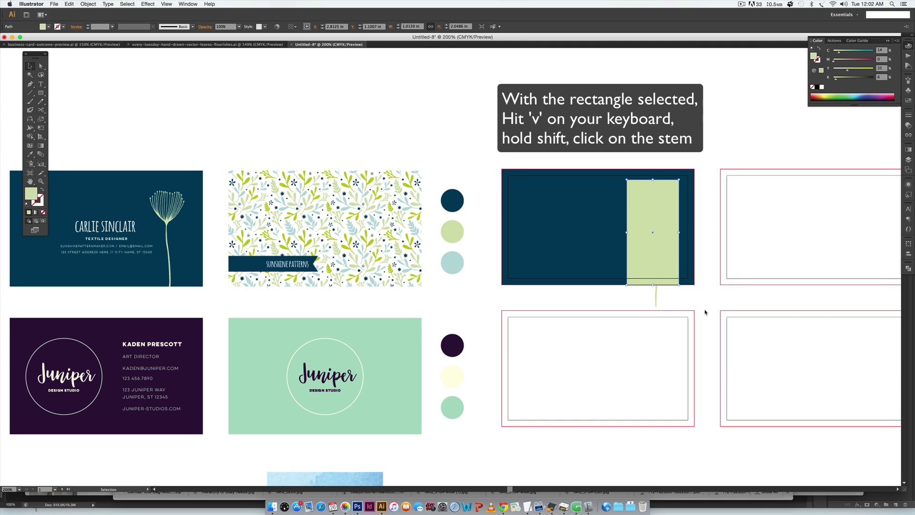
pyautogui.keyDown('shift'); pyautogui.click(655, 298); pyautogui.keyUp('shift')
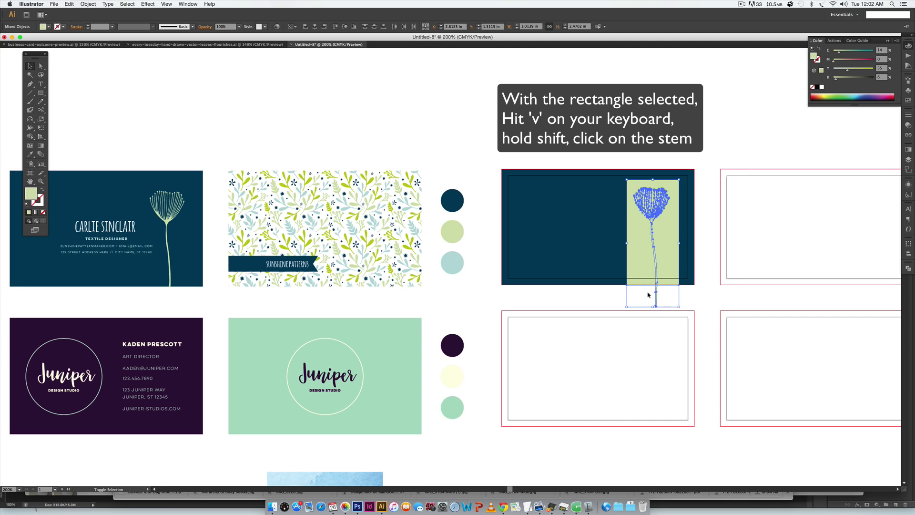
pyautogui.rightClick(656, 265)
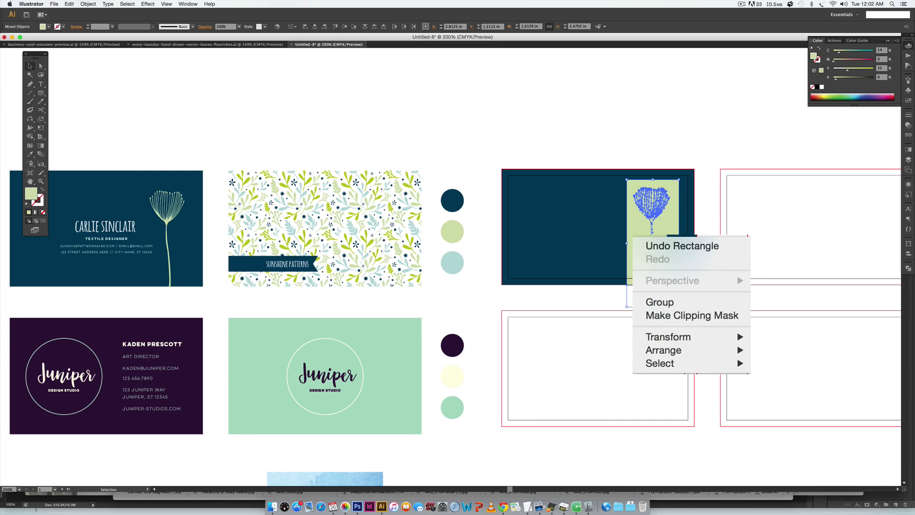
pyautogui.click(673, 316)
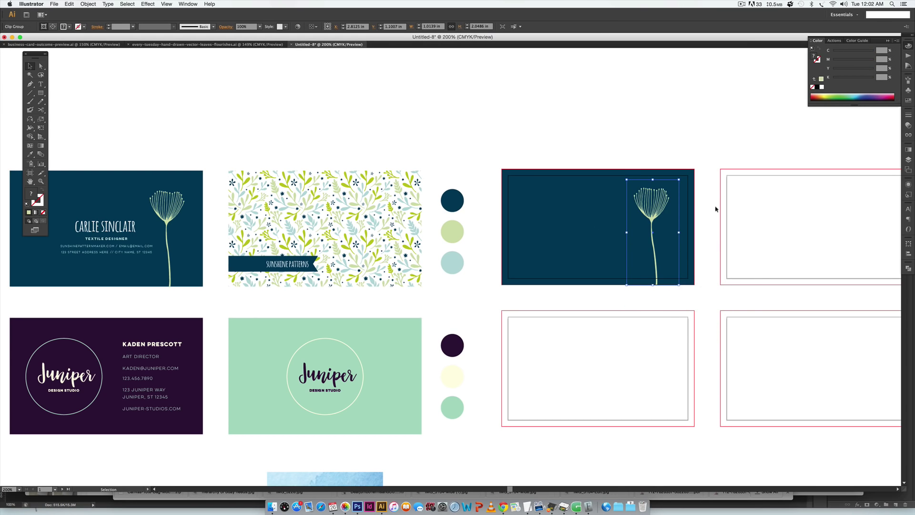
pyautogui.click(734, 304)
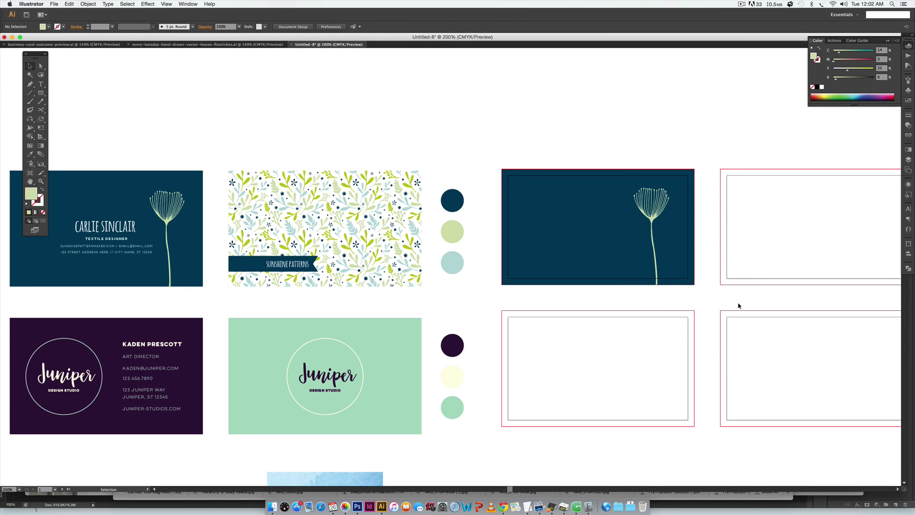
# Step: Duplicate the name, job title and contact text from the navy sample card onto the new navy card
pyautogui.click(176, 235)
pyautogui.click(107, 232)
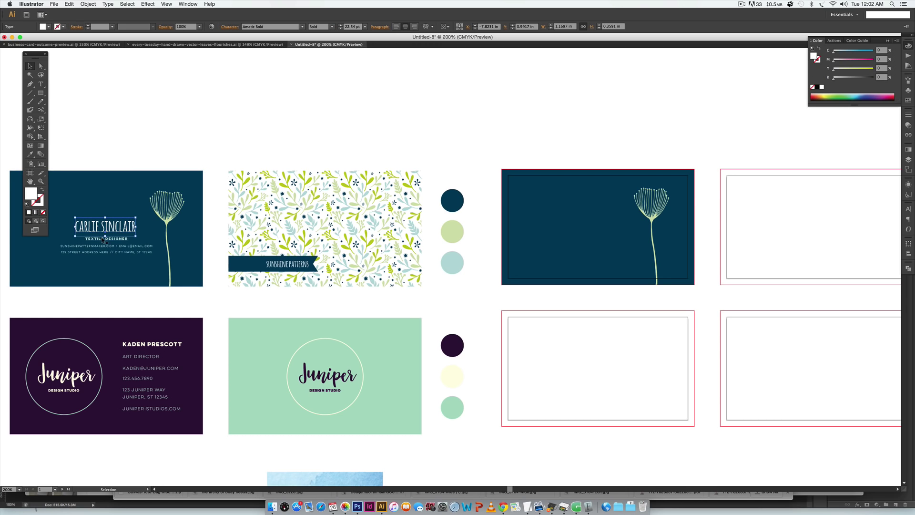
pyautogui.keyDown('shift'); pyautogui.click(102, 242); pyautogui.keyUp('shift')
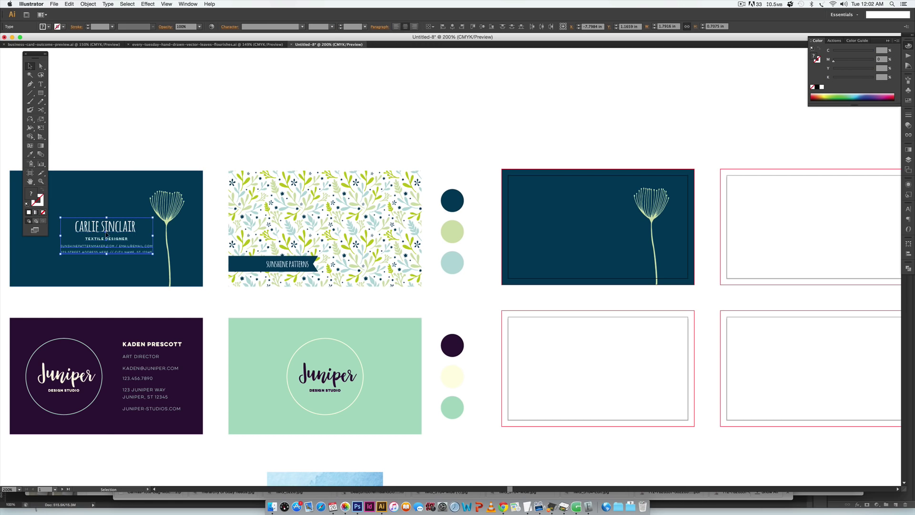
pyautogui.moveTo(114, 238); pyautogui.dragTo(598, 231)
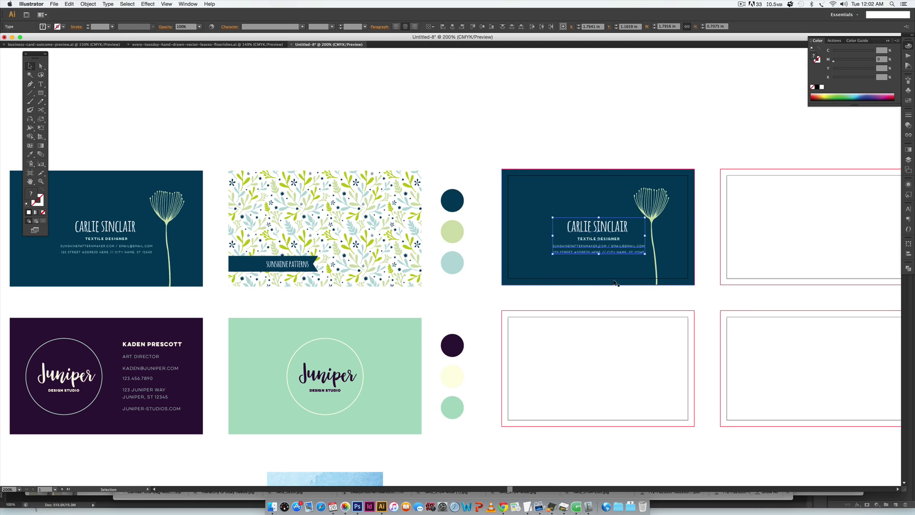
pyautogui.click(607, 298)
# Step: Examine the font and character settings of the name text on the new navy card
pyautogui.hscroll(5, 576, 283)
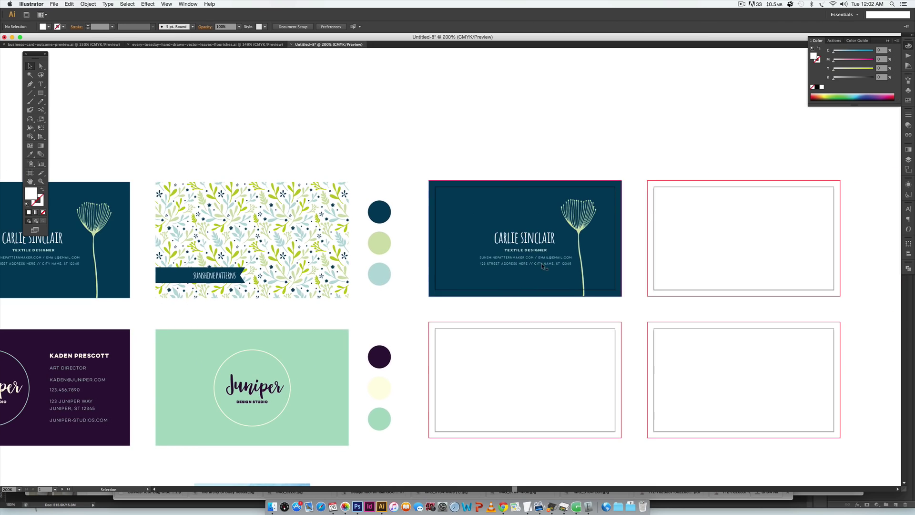
pyautogui.click(527, 238)
pyautogui.click(909, 209)
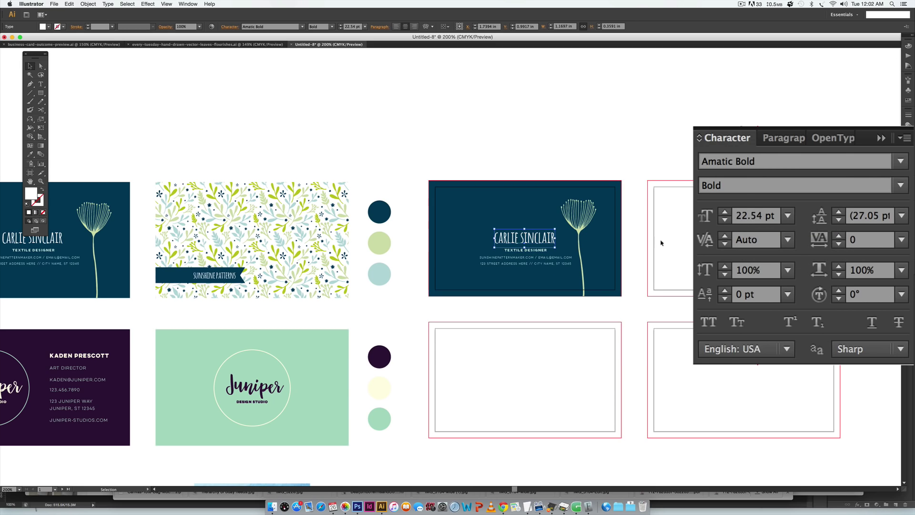
# Step: Examine the character settings of the job title and the two contact lines on the new navy card
pyautogui.press('super+shift+a')
pyautogui.click(525, 249)
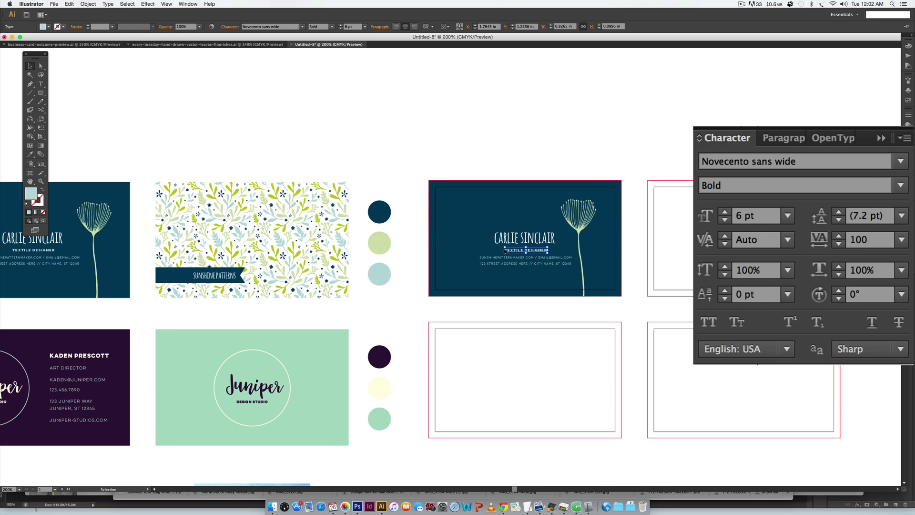
pyautogui.moveTo(549, 251); pyautogui.dragTo(548, 251)
pyautogui.click(546, 258)
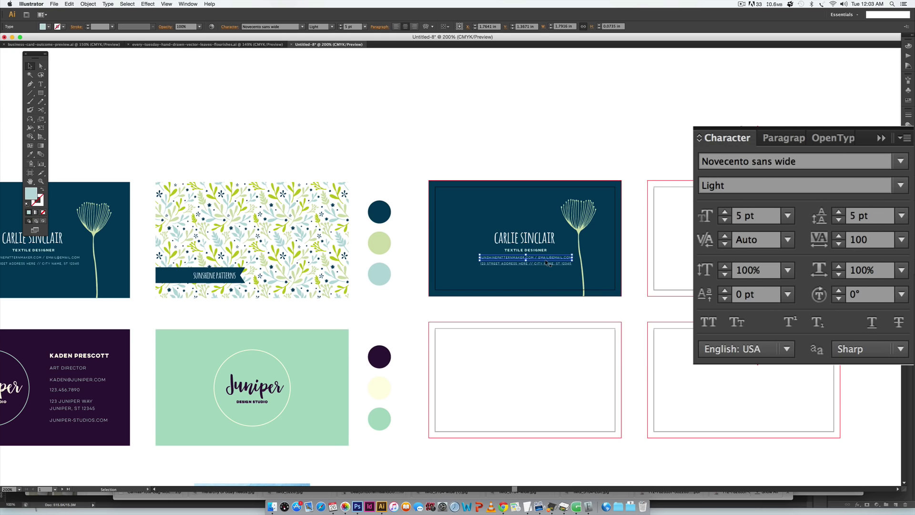
pyautogui.keyDown('shift'); pyautogui.click(548, 262); pyautogui.keyUp('shift')
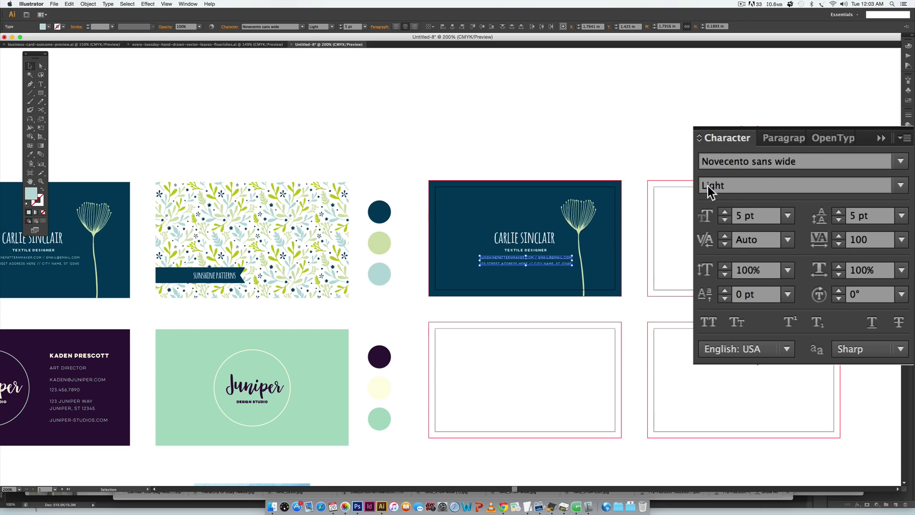
pyautogui.click(524, 281)
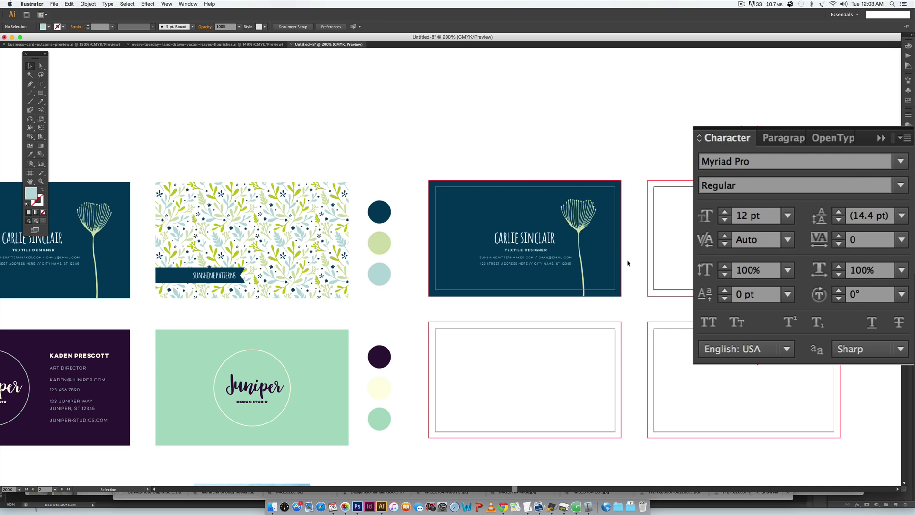
# Step: Draw a 3.75 × 2.25 in rectangle covering the empty artboard beside the new navy card out to its bleed edges
pyautogui.hscroll(3, 667, 263)
pyautogui.scroll(1, 667, 262)
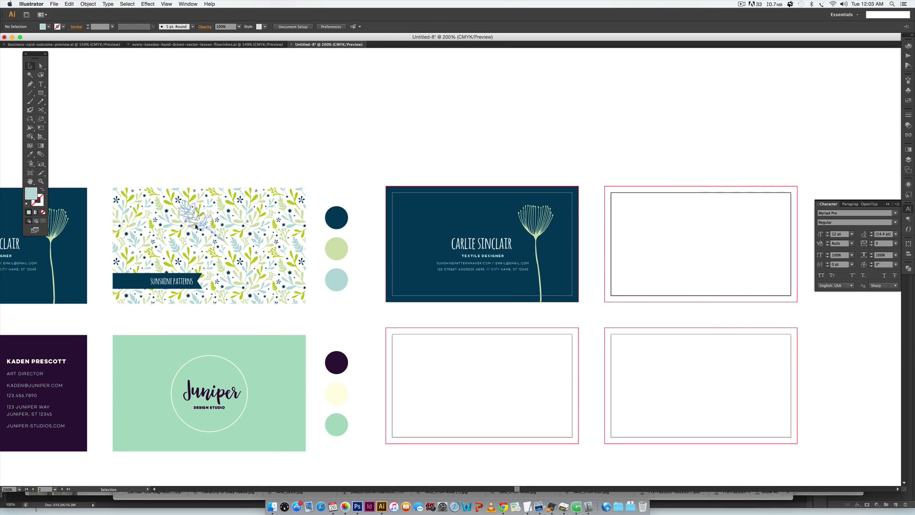
pyautogui.click(196, 226)
pyautogui.moveTo(675, 122); pyautogui.dragTo(581, 120)
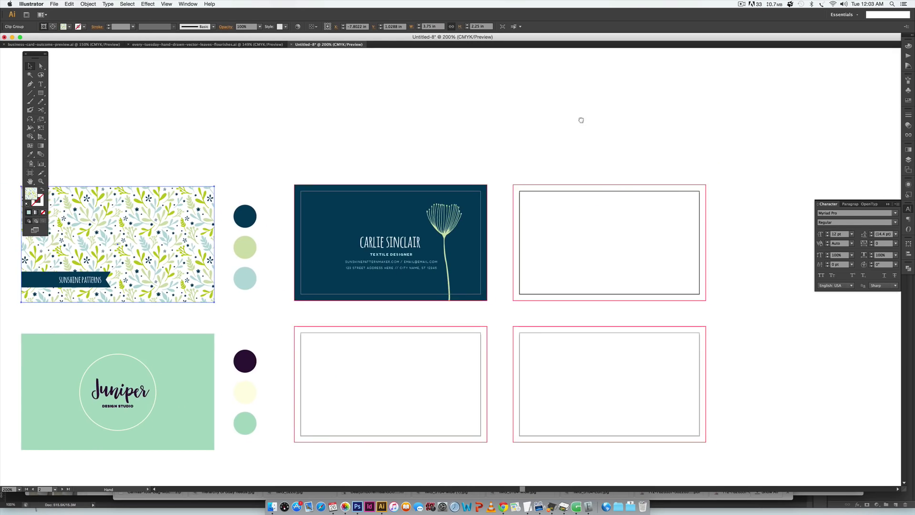
pyautogui.click(908, 100)
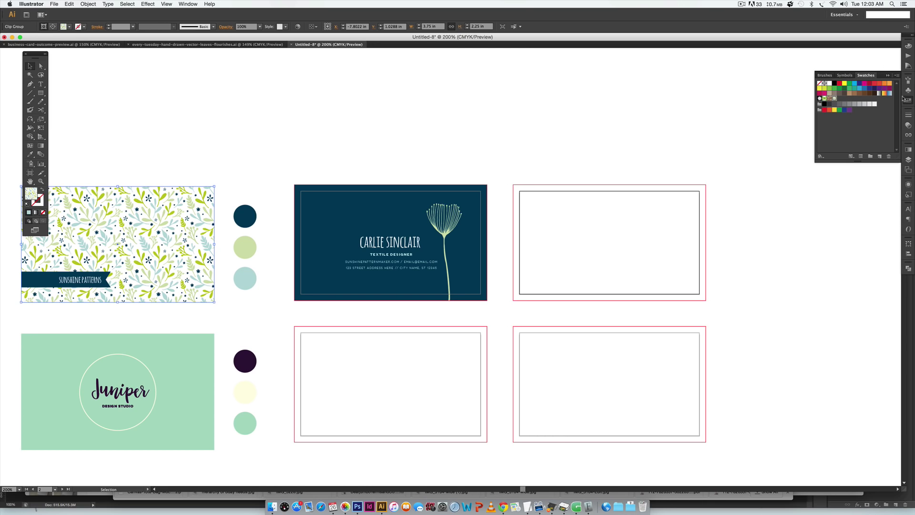
pyautogui.click(676, 130)
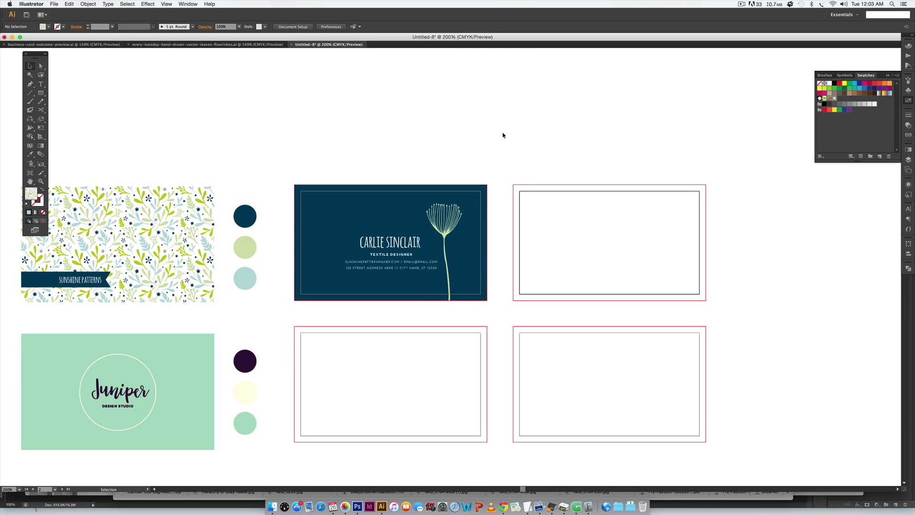
pyautogui.press('m')
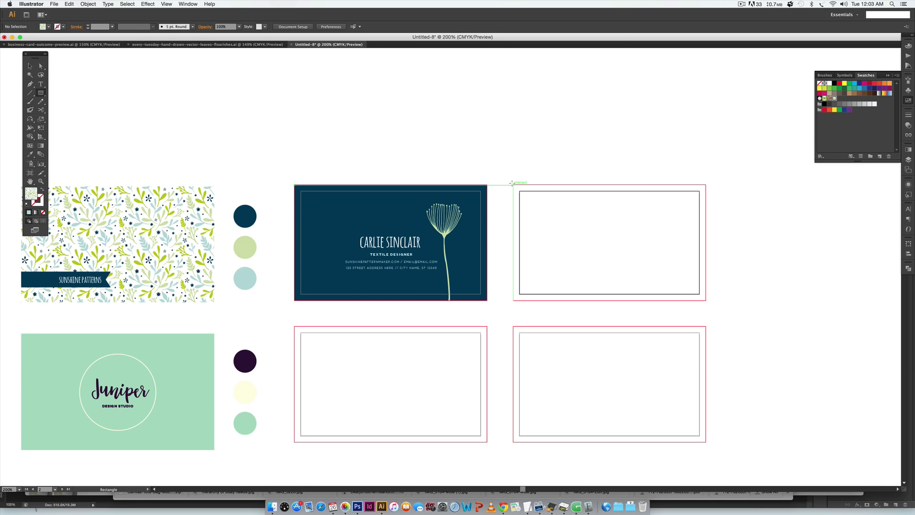
pyautogui.moveTo(512, 183); pyautogui.dragTo(706, 299)
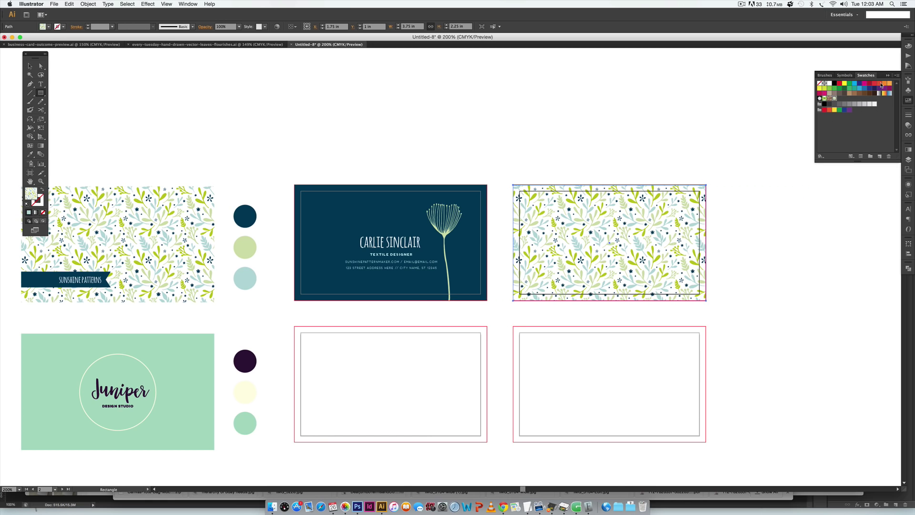
# Step: Fill the bleed-sized rectangle with the floral leaf pattern swatch
pyautogui.click(845, 83)
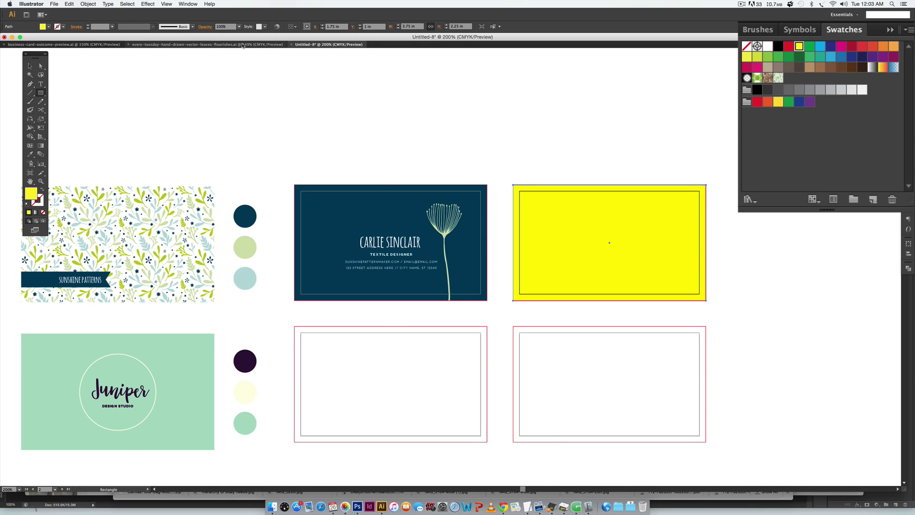
pyautogui.click(188, 4)
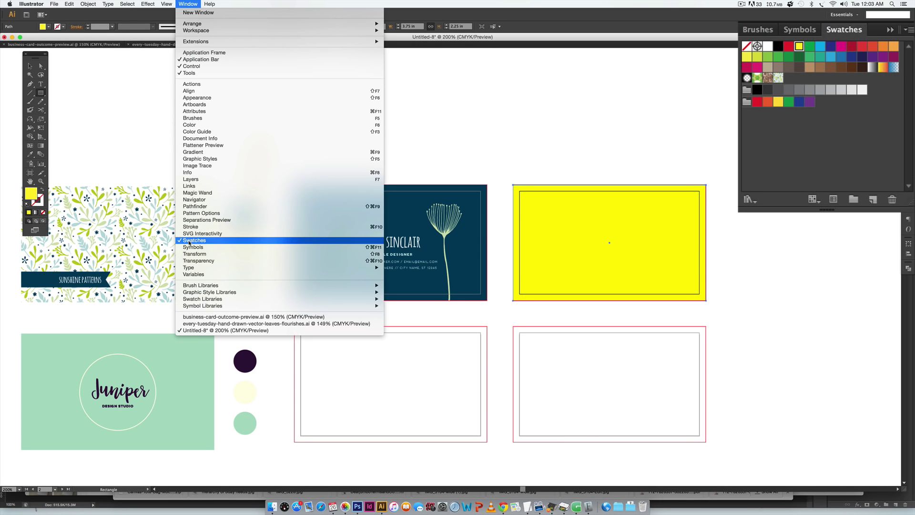
pyautogui.click(768, 64)
pyautogui.click(778, 77)
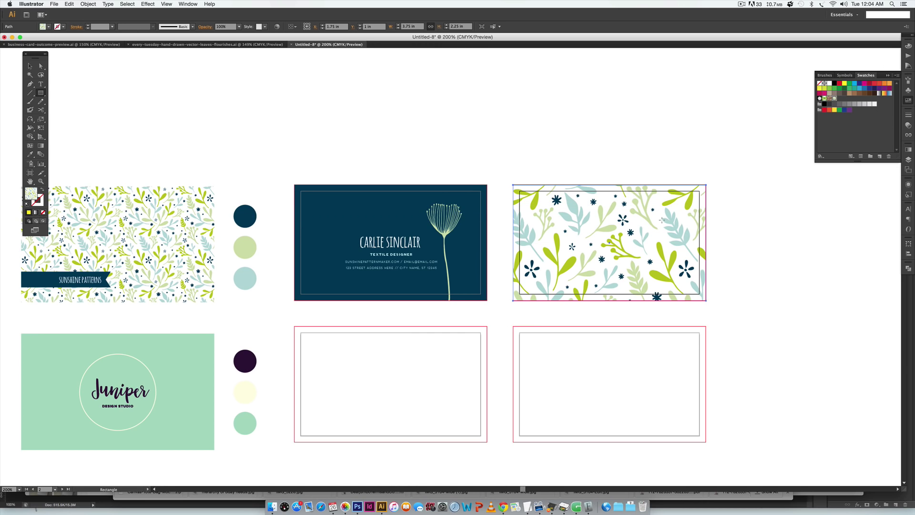
# Step: Scale only the pattern inside the rectangle uniformly to 40%, with Transform Objects off and Transform Patterns on
pyautogui.press('v')
pyautogui.rightClick(590, 181)
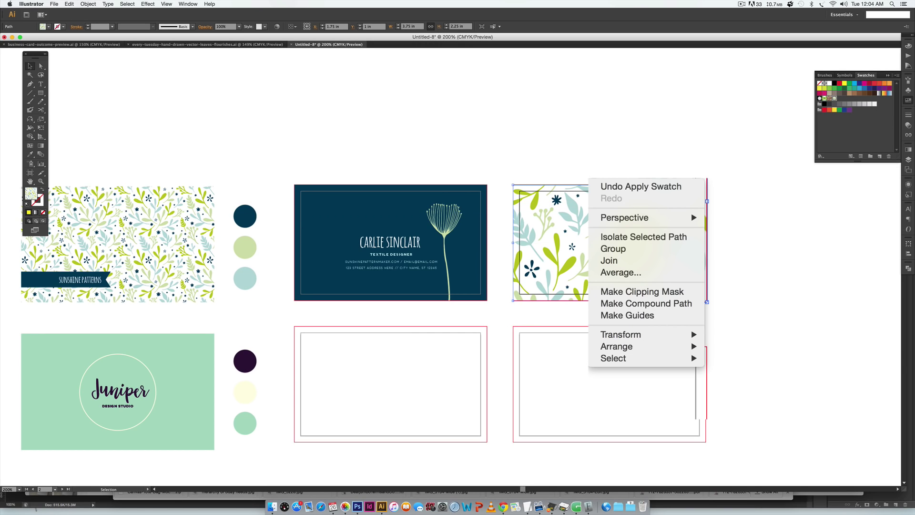
pyautogui.moveTo(678, 334)
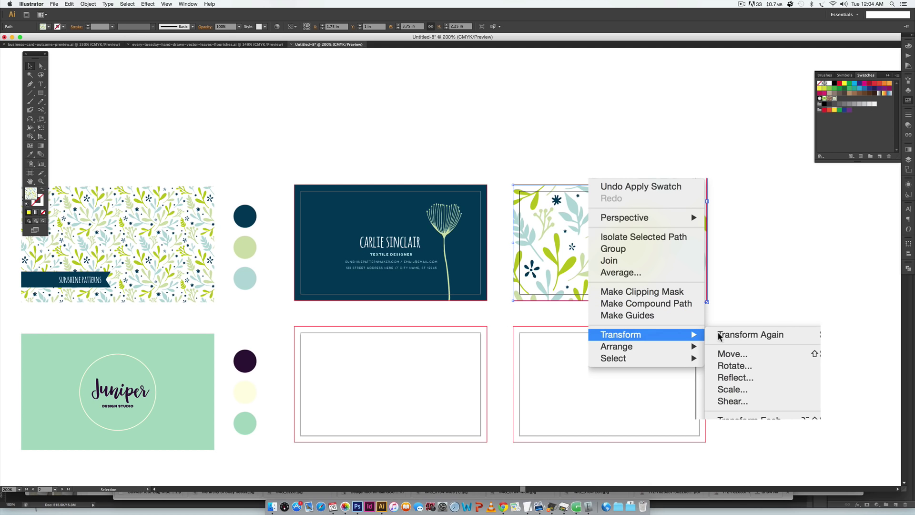
pyautogui.click(763, 389)
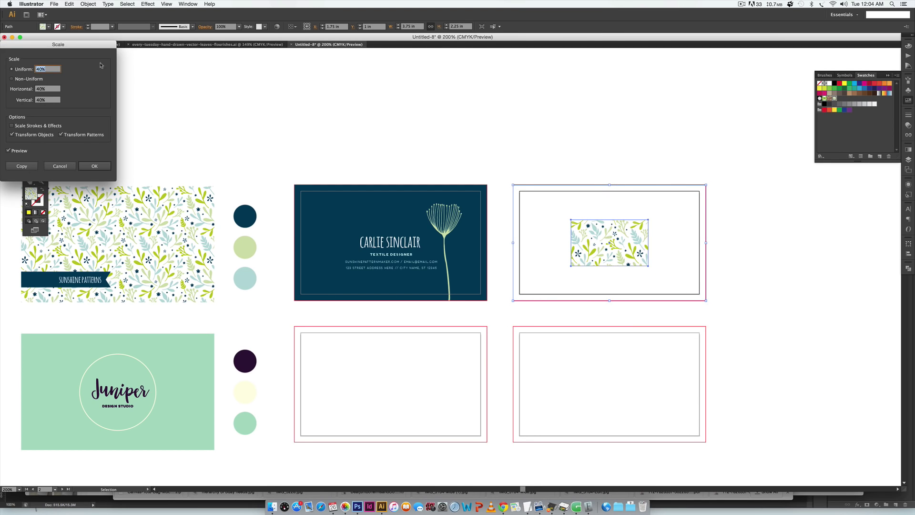
pyautogui.moveTo(93, 45); pyautogui.dragTo(447, 47)
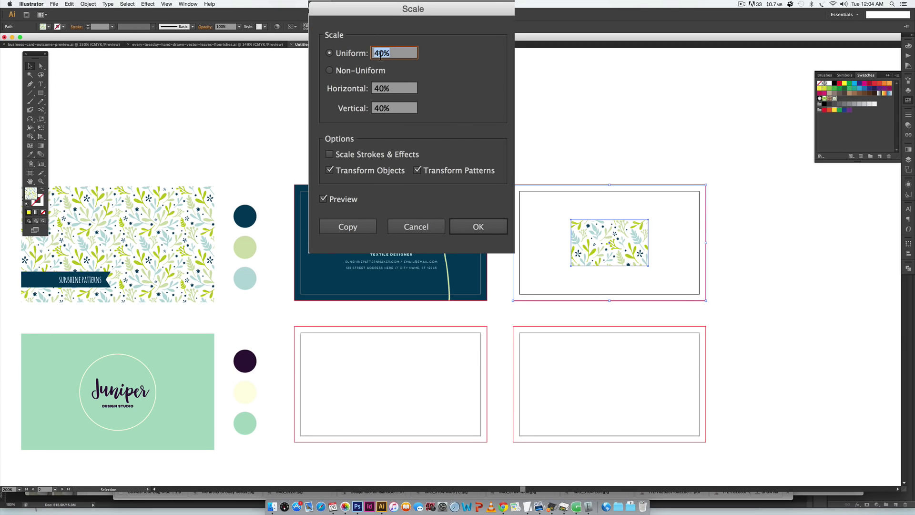
pyautogui.click(329, 172)
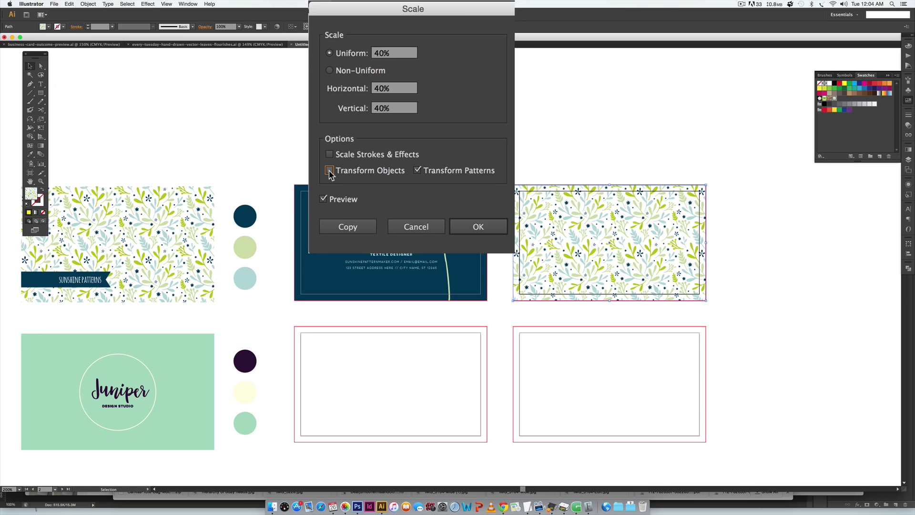
pyautogui.click(324, 200)
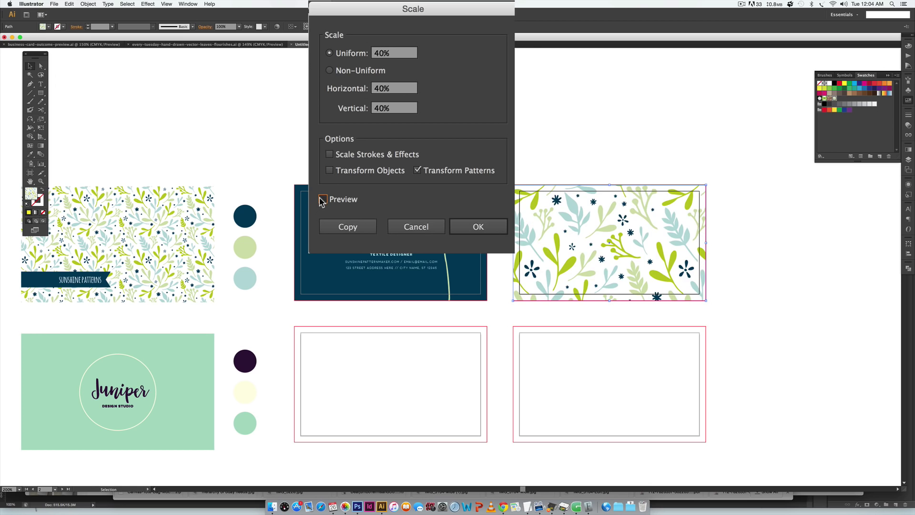
pyautogui.click(323, 199)
pyautogui.click(323, 200)
pyautogui.click(323, 200)
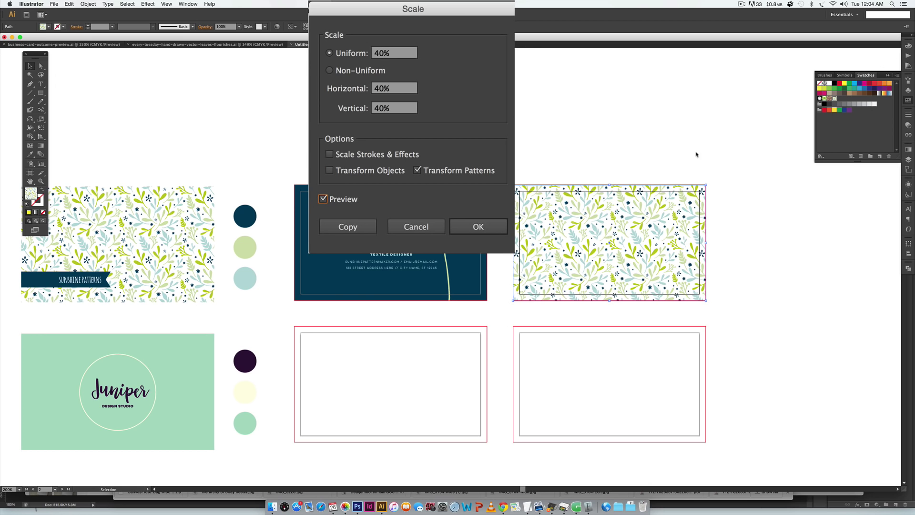
pyautogui.click(482, 230)
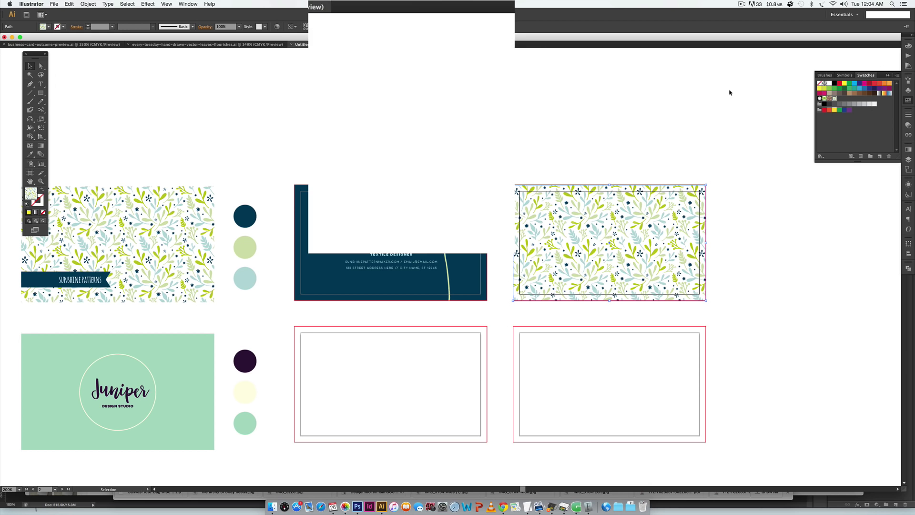
pyautogui.click(722, 104)
# Step: Draw a white banner rectangle about 1.73 × 0.34 in from the left bleed edge, low on the new pattern card
pyautogui.hscroll(-5, 738, 95)
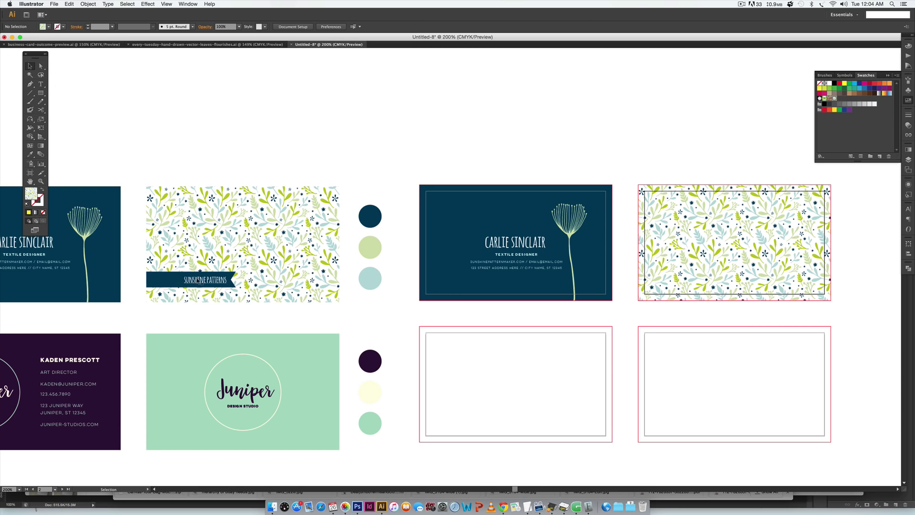
pyautogui.click(156, 277)
pyautogui.click(368, 319)
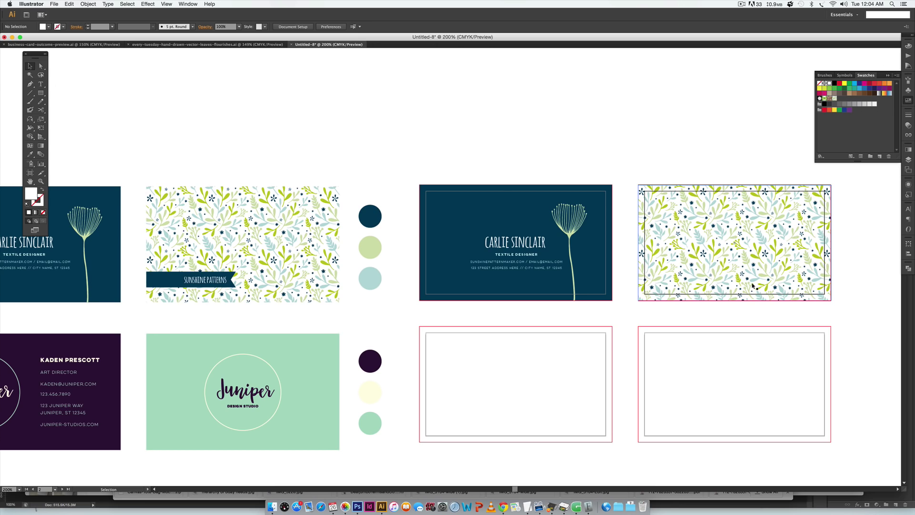
pyautogui.press('m')
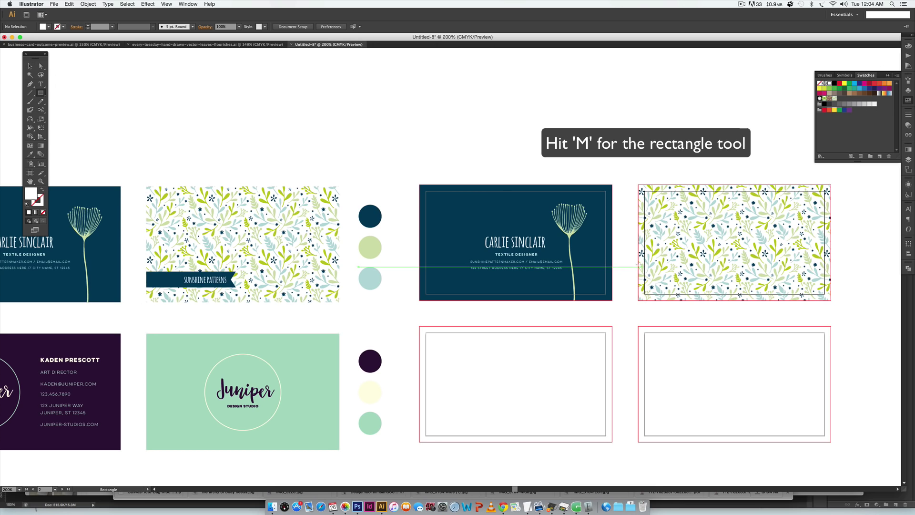
pyautogui.moveTo(639, 266); pyautogui.dragTo(727, 282)
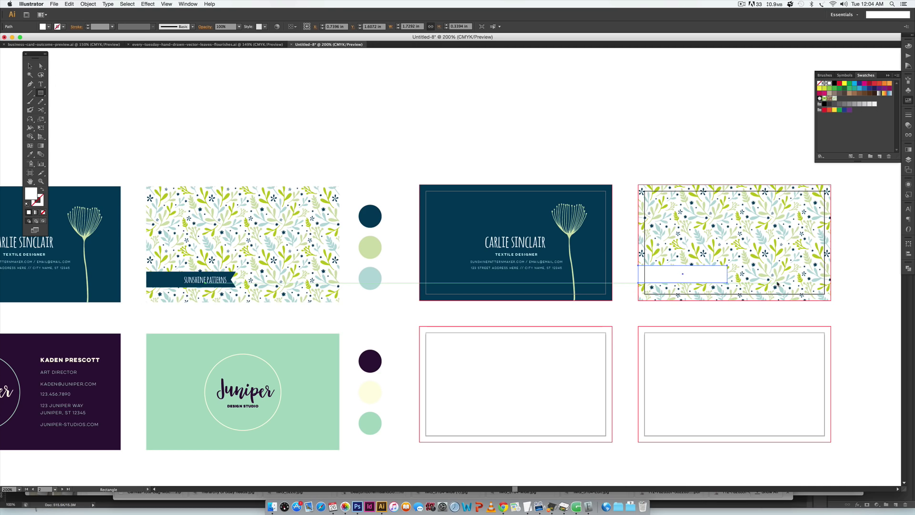
# Step: Add an anchor point midway along the banner's right edge and nudge it inward to form a ribbon notch
pyautogui.press('v')
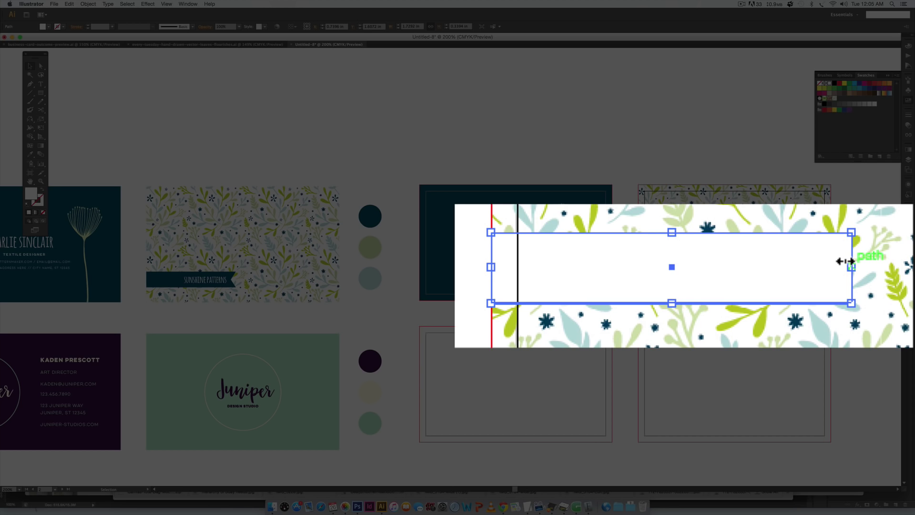
pyautogui.press('+')
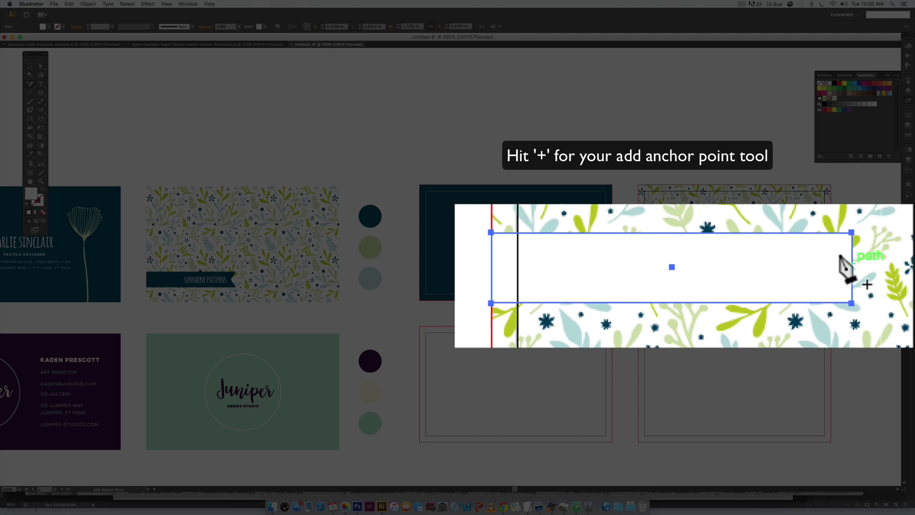
pyautogui.click(851, 265)
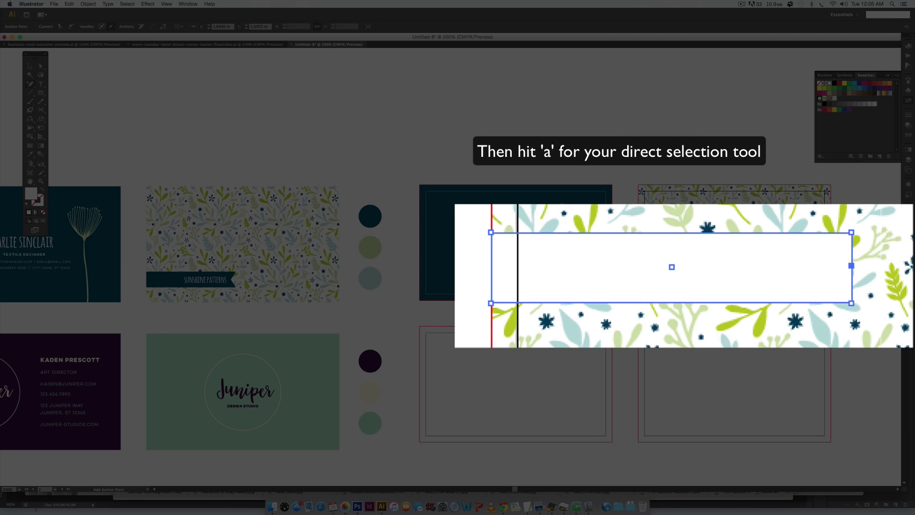
pyautogui.press('a')
pyautogui.press('Left')
pyautogui.press('Left')
pyautogui.press('Left')
pyautogui.press('Left')
pyautogui.press('Left')
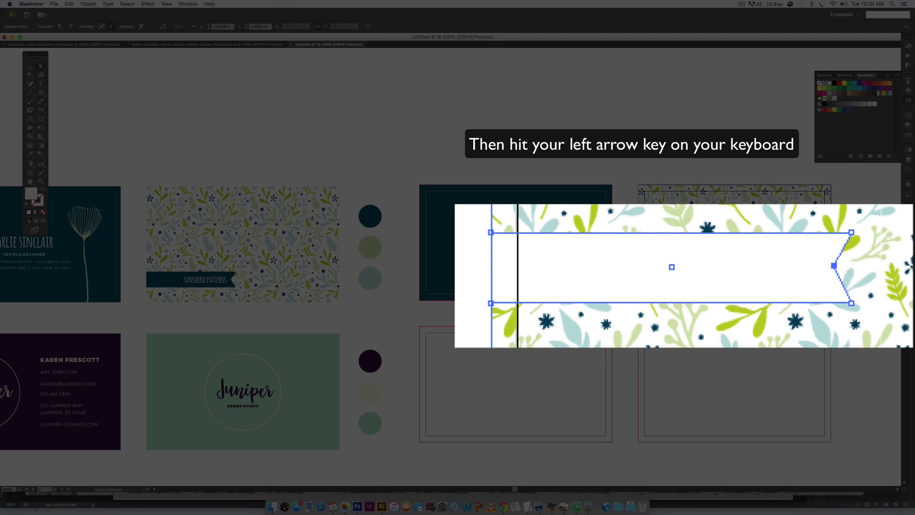
pyautogui.press('Left')
pyautogui.press('Left')
pyautogui.press('Left')
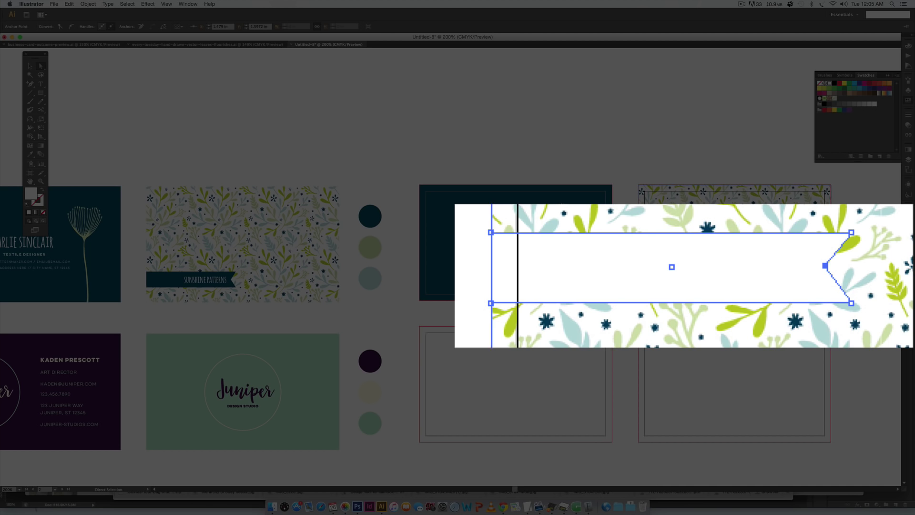
# Step: Recolour the notched ribbon with the navy sampled from the new card's background
pyautogui.press('i')
pyautogui.click(455, 208)
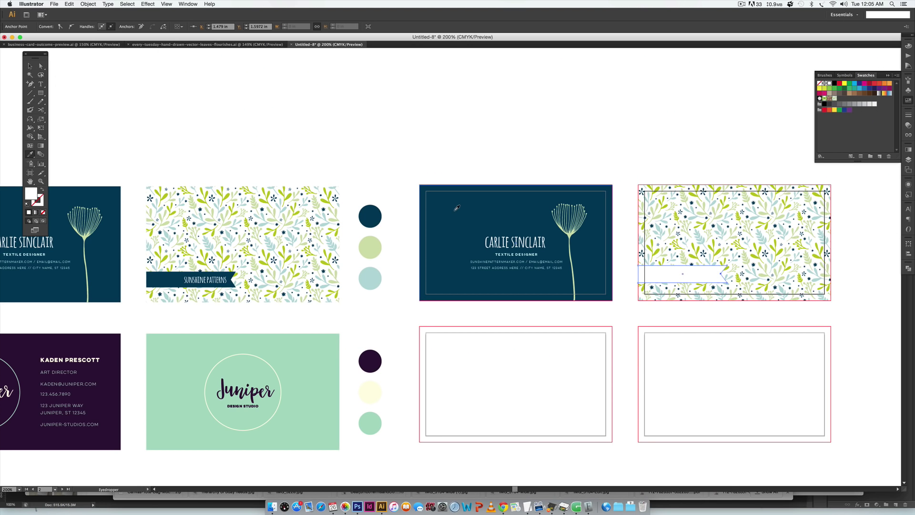
pyautogui.press('v')
pyautogui.click(572, 117)
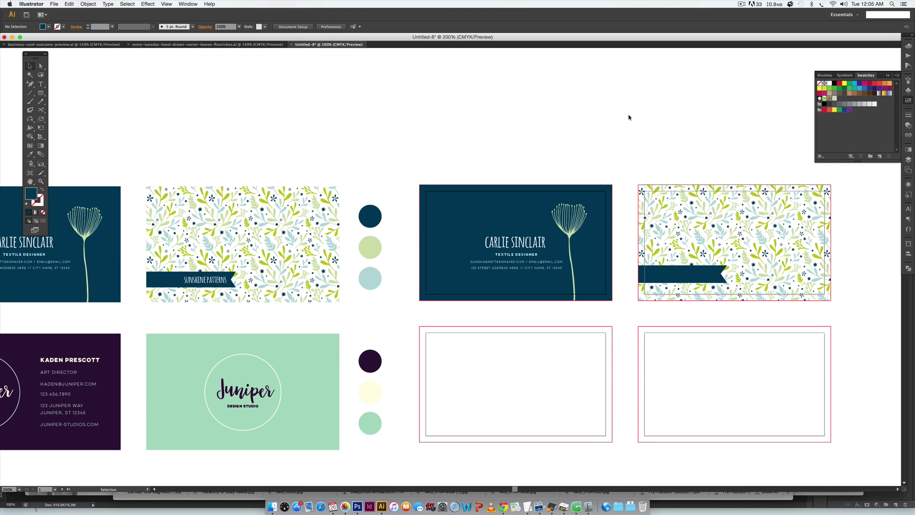
# Step: Duplicate the "Sunshine Patterns" text from the sample card onto the new navy ribbon and check its character settings
pyautogui.moveTo(203, 280); pyautogui.dragTo(686, 274)
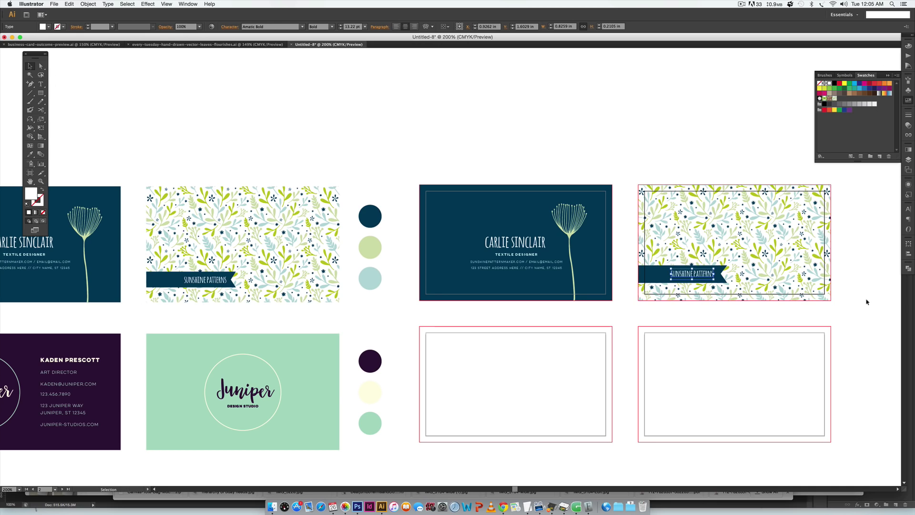
pyautogui.click(908, 209)
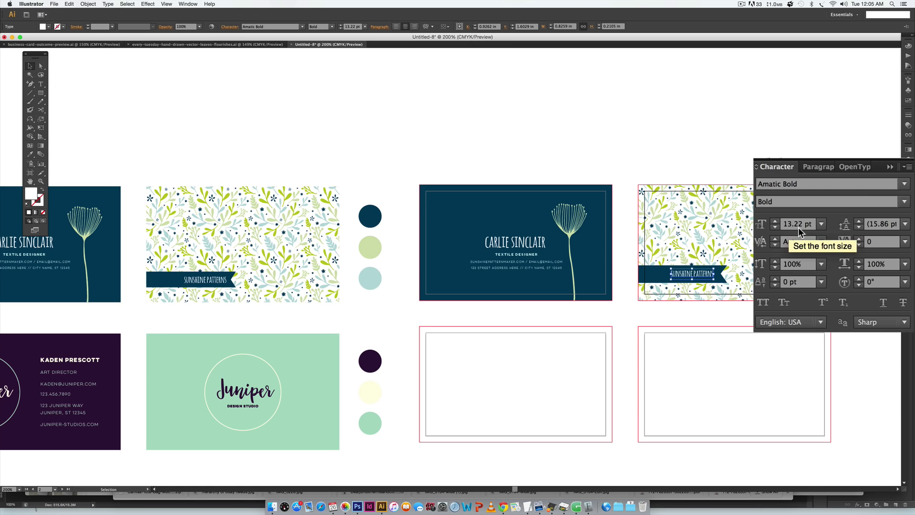
pyautogui.click(740, 337)
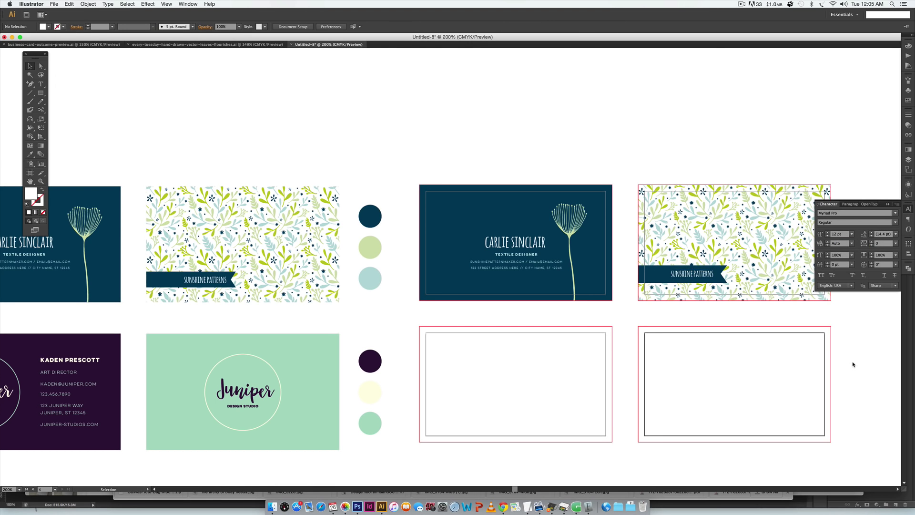
# Step: Check the CMYK values of the three Juniper palette swatches: dark purple, cream and mint
pyautogui.moveTo(653, 361); pyautogui.dragTo(782, 191)
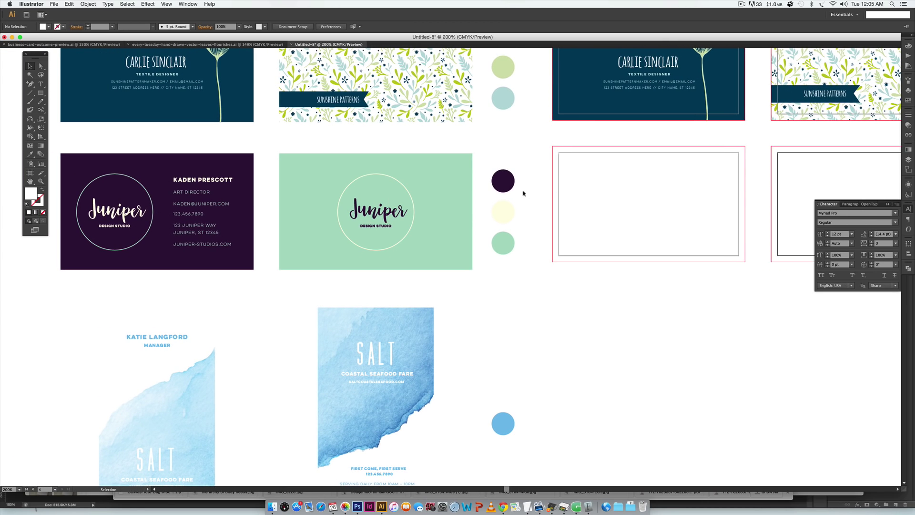
pyautogui.click(504, 182)
pyautogui.click(909, 46)
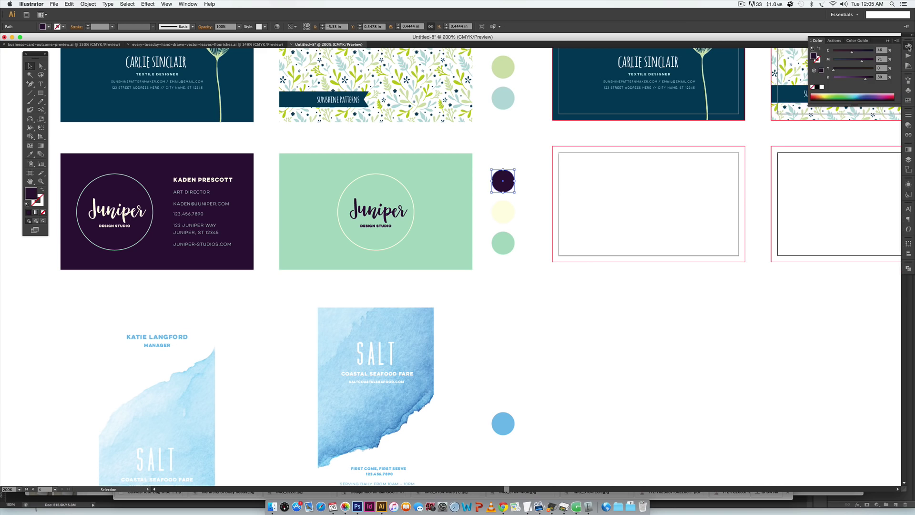
pyautogui.click(500, 217)
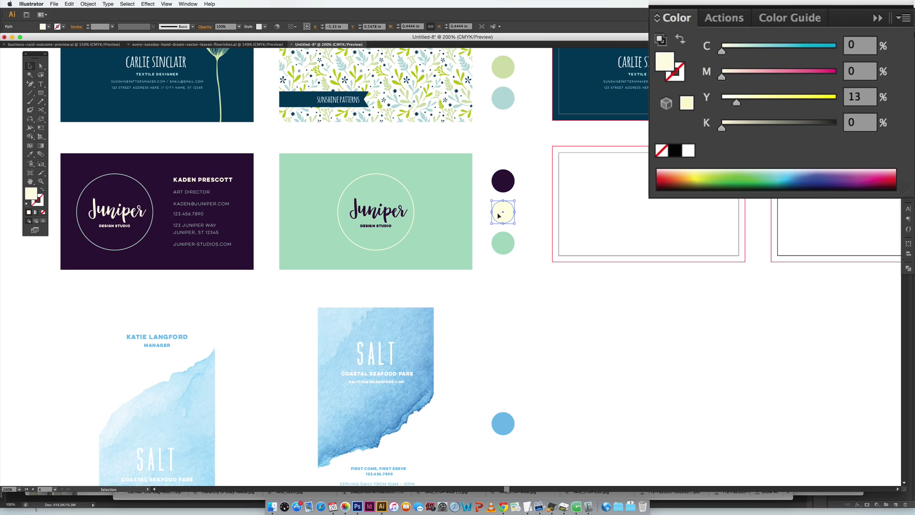
pyautogui.click(506, 248)
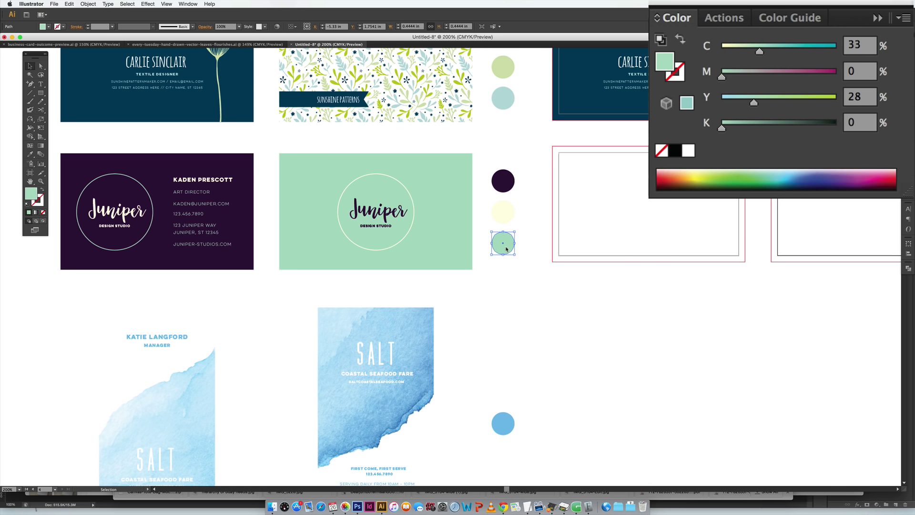
pyautogui.click(668, 277)
# Step: Cover the blank front card's full bleed area with a 3.75 × 2.25 in rectangle and fill it with the sampled dark purple
pyautogui.scroll(3, 691, 220)
pyautogui.hscroll(3, 691, 219)
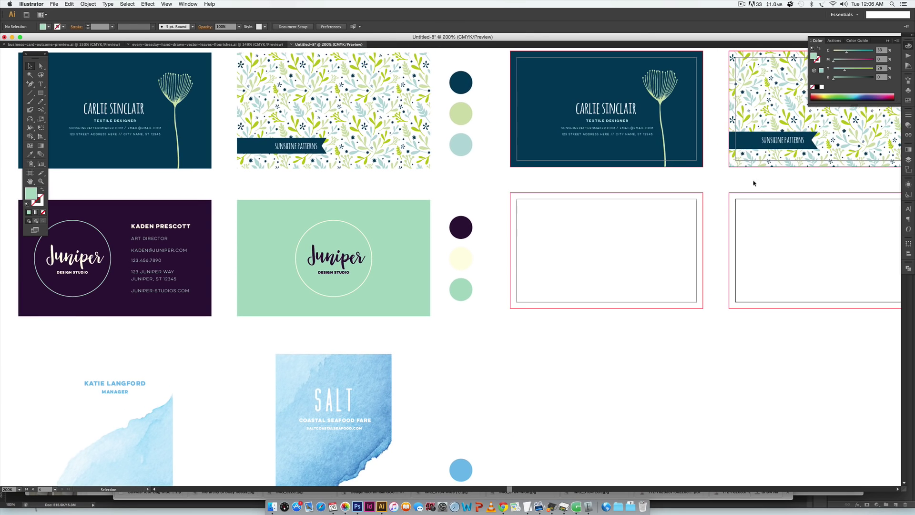
pyautogui.press('m')
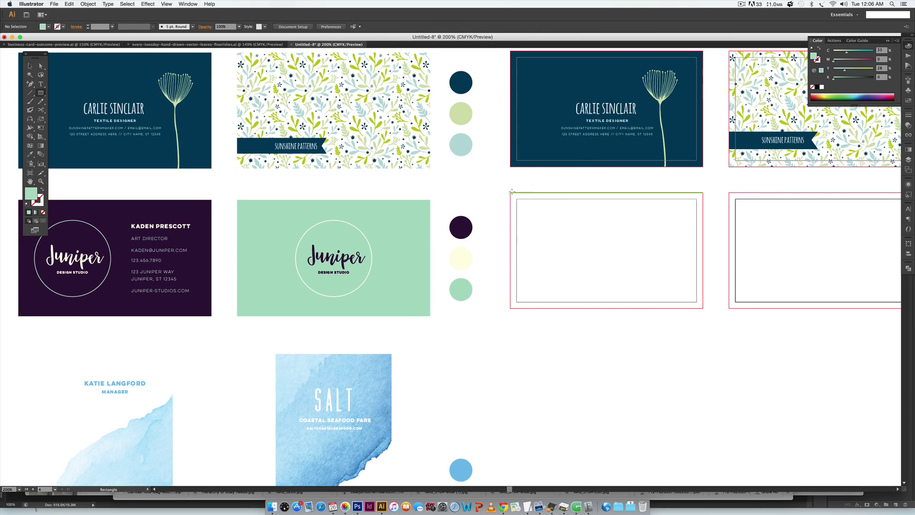
pyautogui.moveTo(511, 193); pyautogui.dragTo(703, 308)
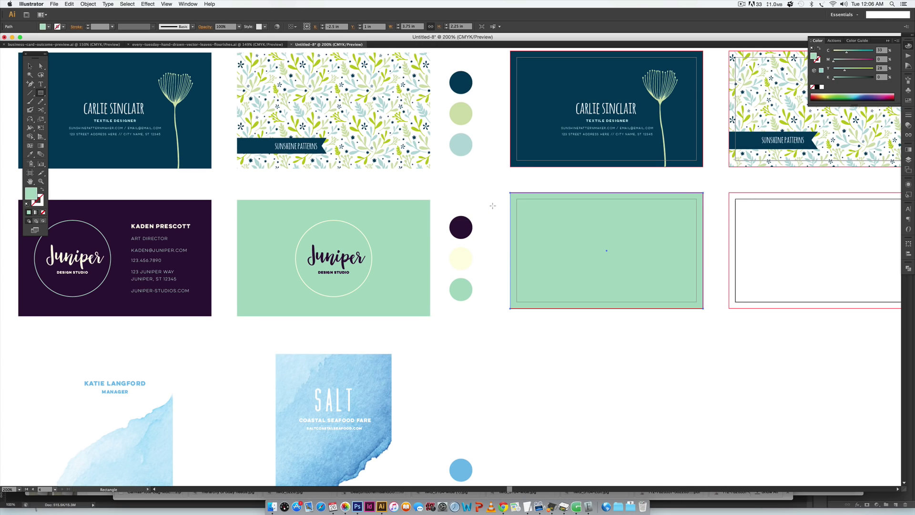
pyautogui.press('i')
pyautogui.click(464, 224)
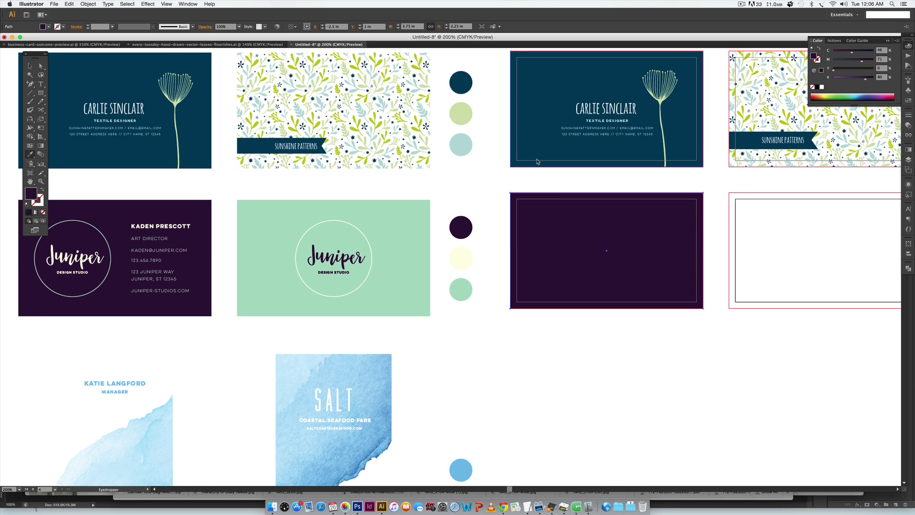
pyautogui.press('v')
pyautogui.click(573, 415)
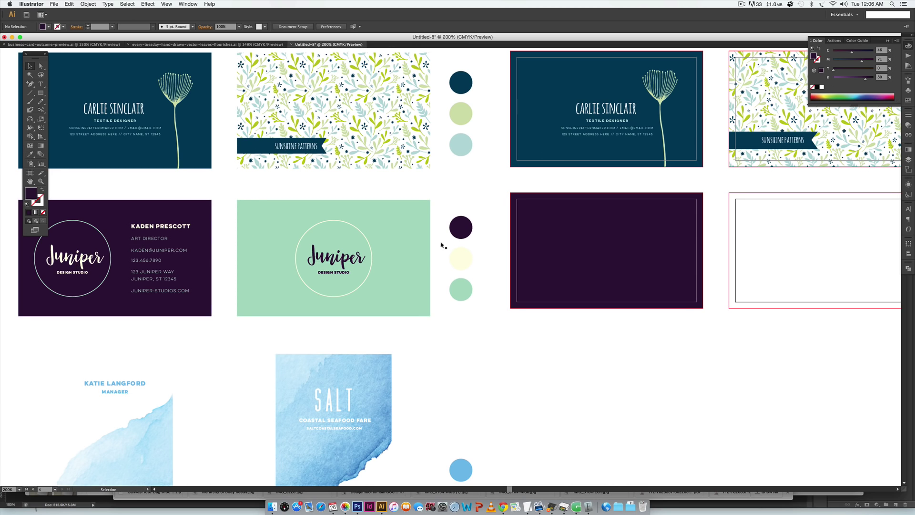
# Step: Duplicate the cream "Juniper" script text onto the left half of the new purple card, in front of the background, and move it slightly up
pyautogui.click(80, 262)
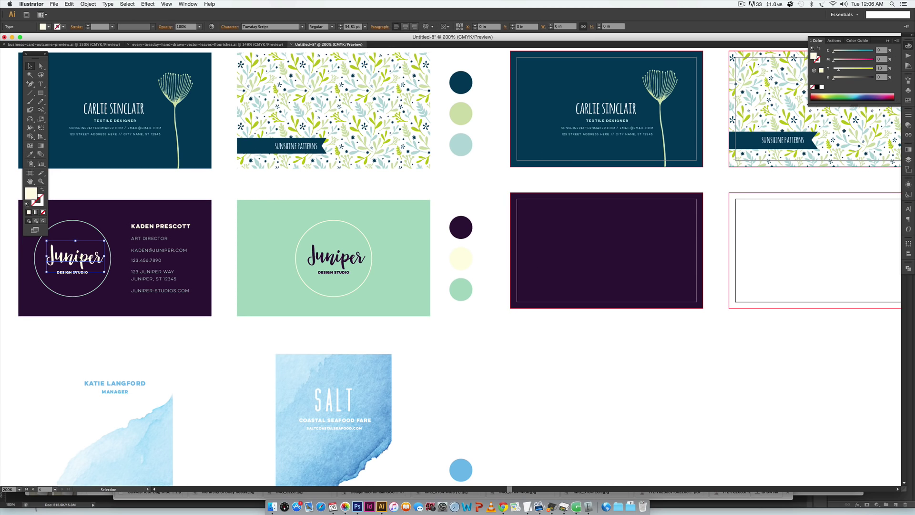
pyautogui.moveTo(77, 258); pyautogui.dragTo(566, 257)
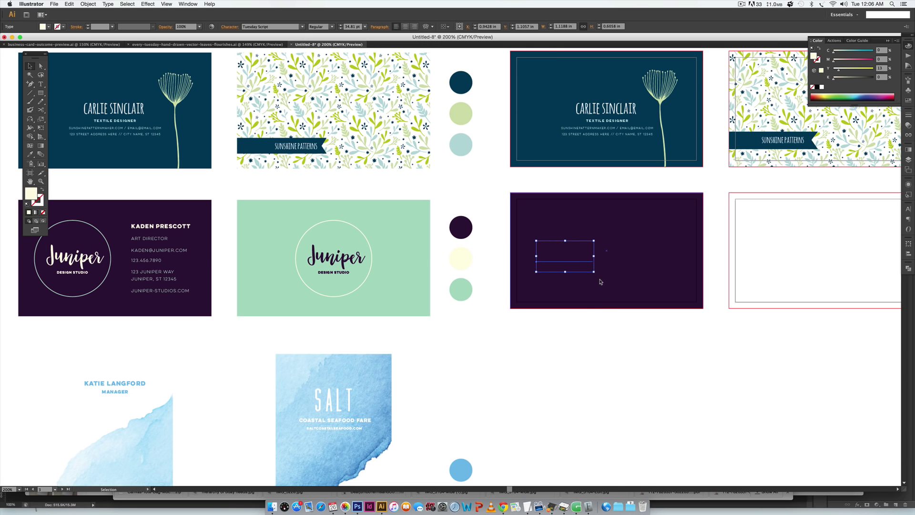
pyautogui.press('super')
pyautogui.press('super+shift+bracketright')
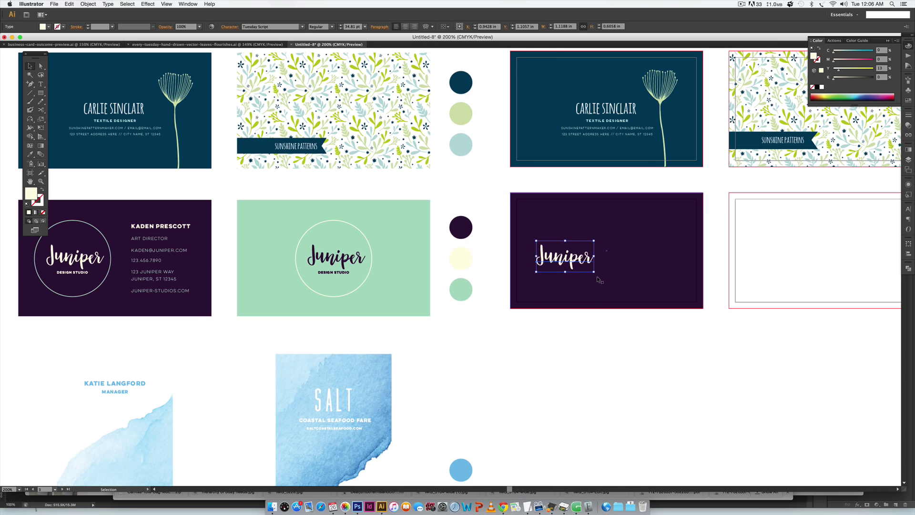
pyautogui.moveTo(573, 252); pyautogui.dragTo(573, 239)
pyautogui.press('super+z')
pyautogui.click(613, 374)
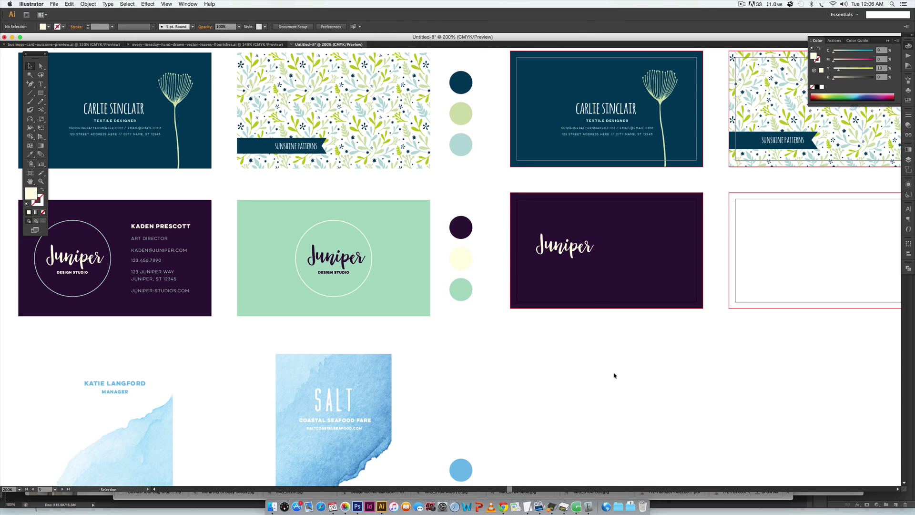
# Step: Check the character settings of the copied "Juniper" script text
pyautogui.moveTo(605, 352); pyautogui.dragTo(641, 362)
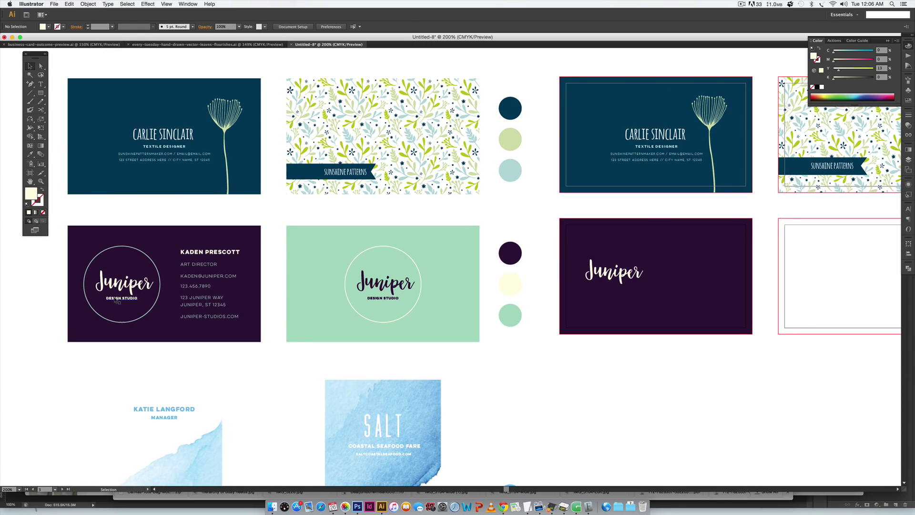
pyautogui.click(593, 279)
pyautogui.click(908, 208)
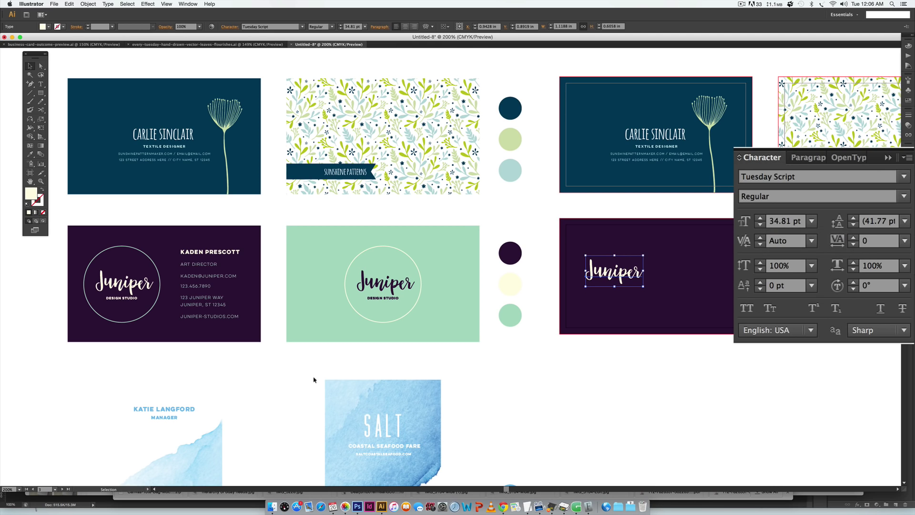
# Step: Duplicate the "Design Studio" text beneath the new "Juniper" lettering and set its font size to 4.5 pt
pyautogui.moveTo(116, 299); pyautogui.dragTo(608, 287)
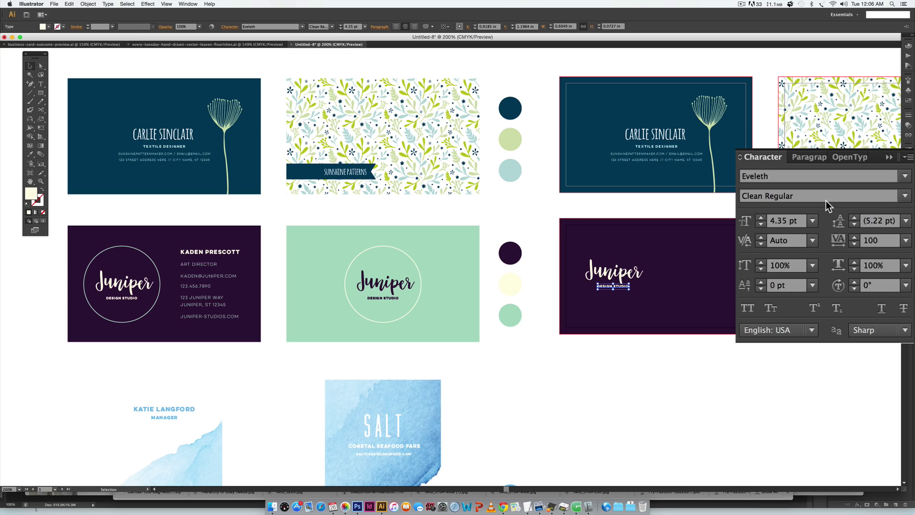
pyautogui.click(783, 222)
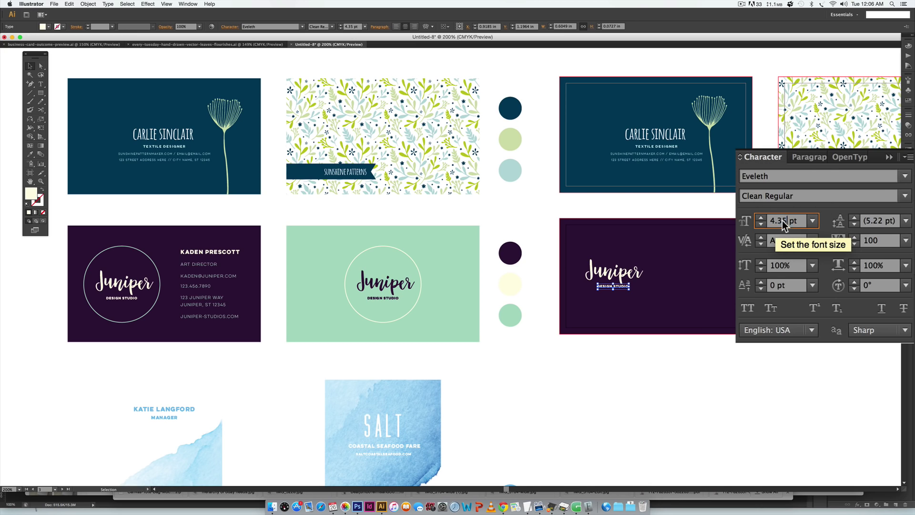
pyautogui.press('BackSpace')
pyautogui.press('BackSpace')
pyautogui.press('BackSpace')
pyautogui.write('.5')
pyautogui.press('Return')
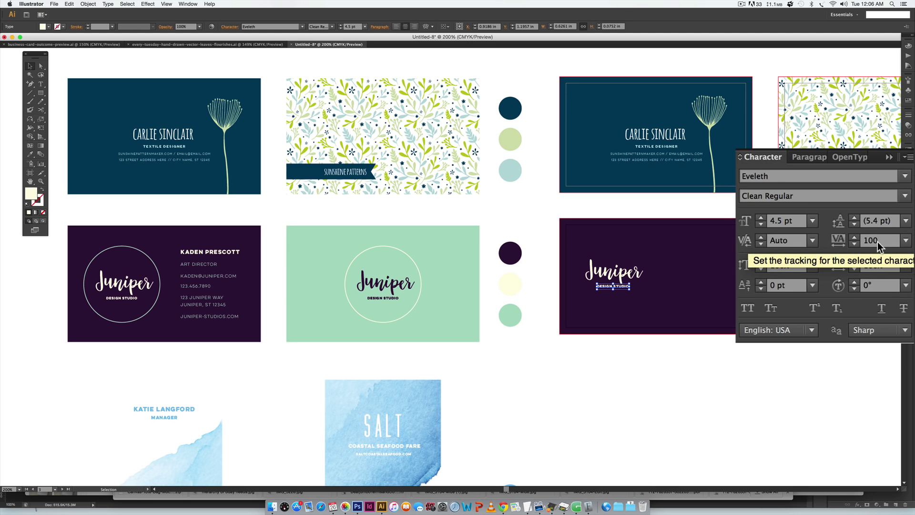
pyautogui.click(554, 371)
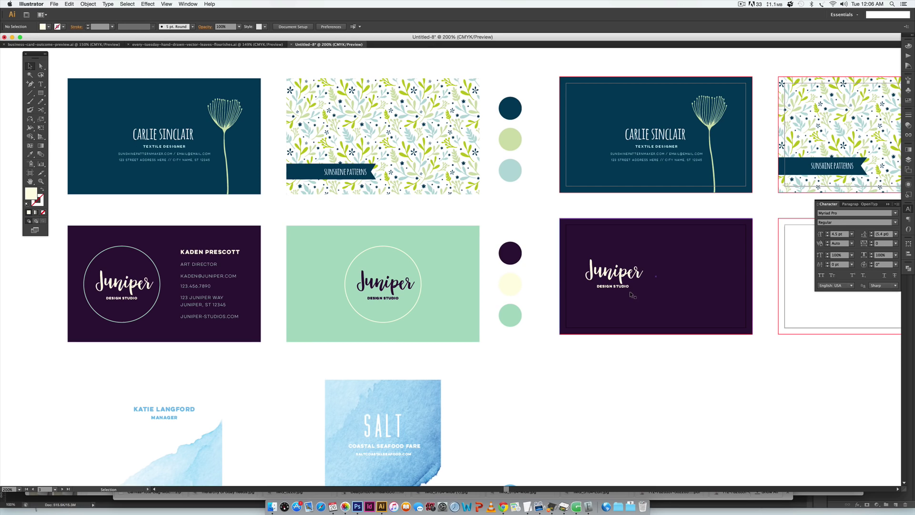
# Step: Draw a circle about 1.5 in wide centred on the new Juniper logo and swap its cream fill to an outline
pyautogui.moveTo(41, 93); pyautogui.dragTo(79, 113)
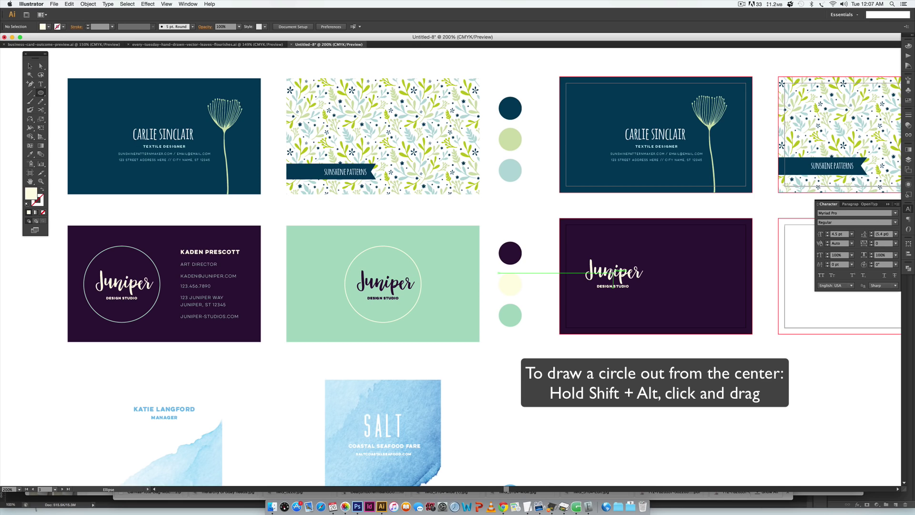
pyautogui.moveTo(613, 276); pyautogui.dragTo(651, 276)
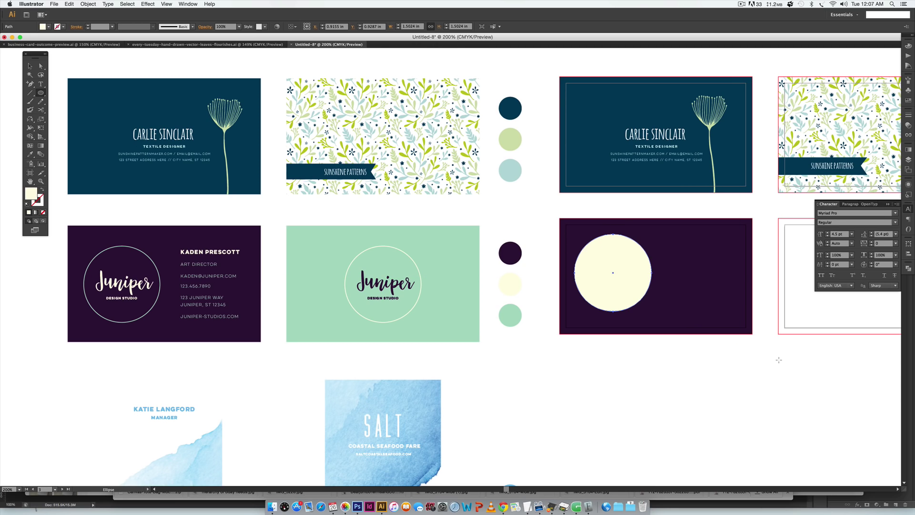
pyautogui.click(41, 190)
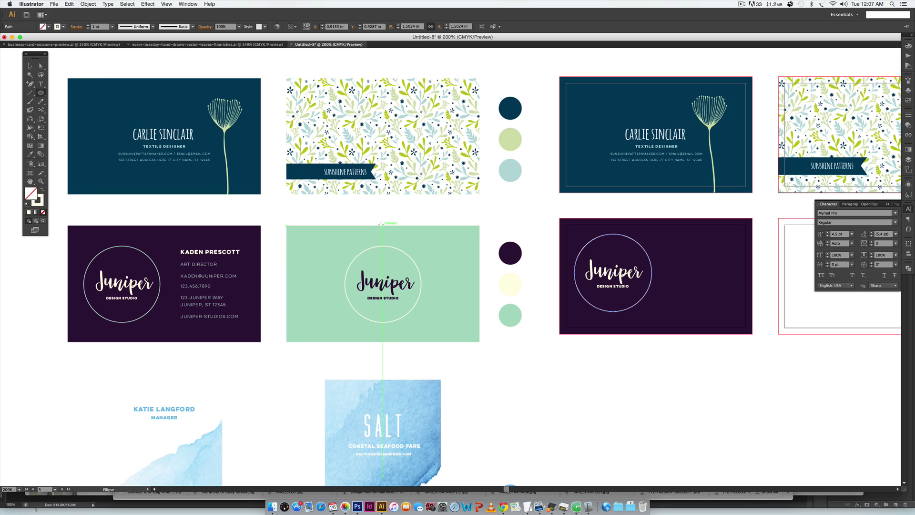
# Step: Recolour the circle's outline with the mint sampled from the Juniper palette, leaving the circle without a fill
pyautogui.press('i')
pyautogui.click(40, 204)
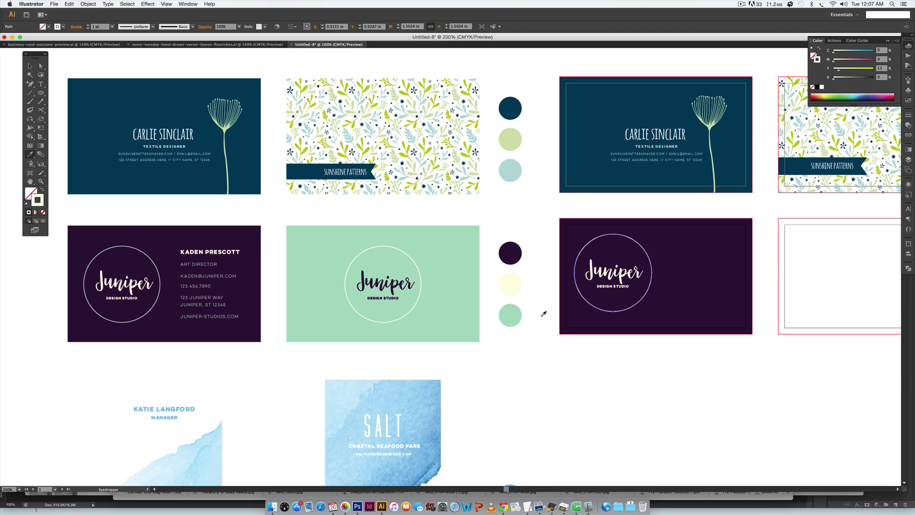
pyautogui.click(513, 314)
pyautogui.click(513, 315)
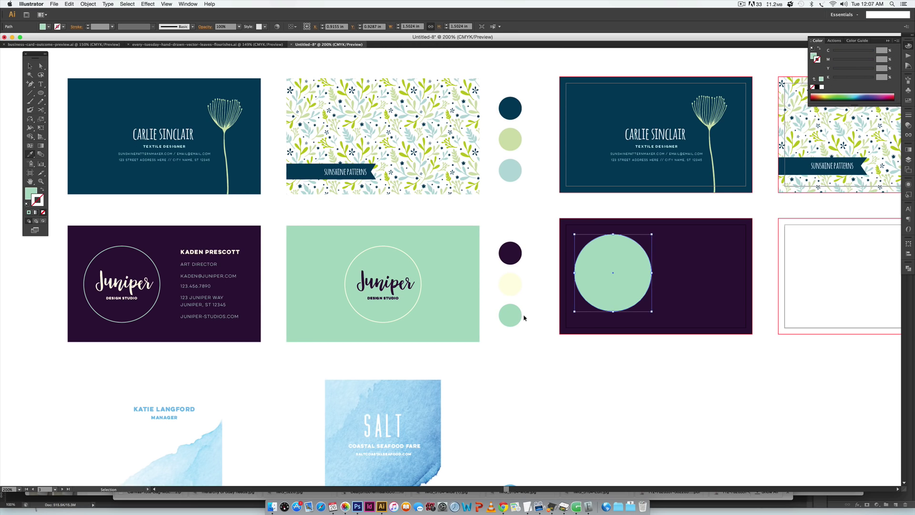
pyautogui.hotkey('shift', 'x')
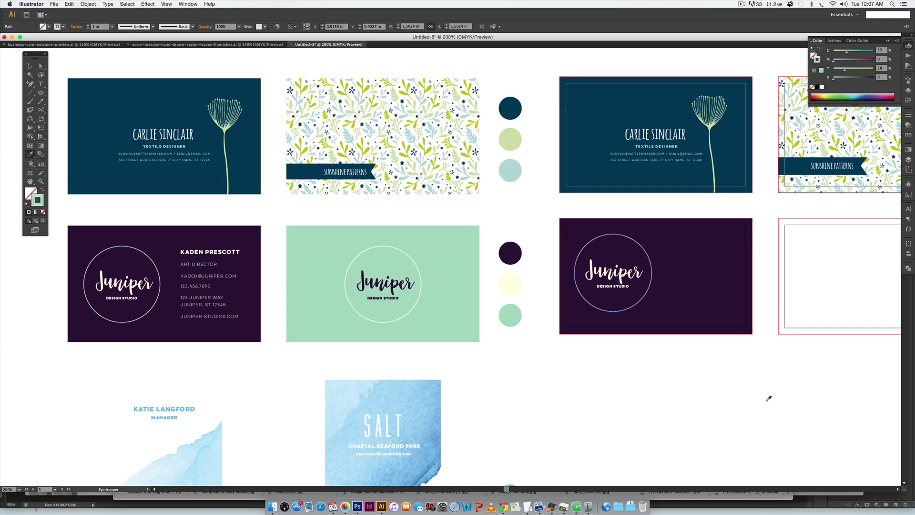
pyautogui.press('super+shift+a')
pyautogui.press('v')
# Step: Duplicate the name and contact text lines from the sample Juniper card onto the right half of the new purple card
pyautogui.hscroll(3, 708, 377)
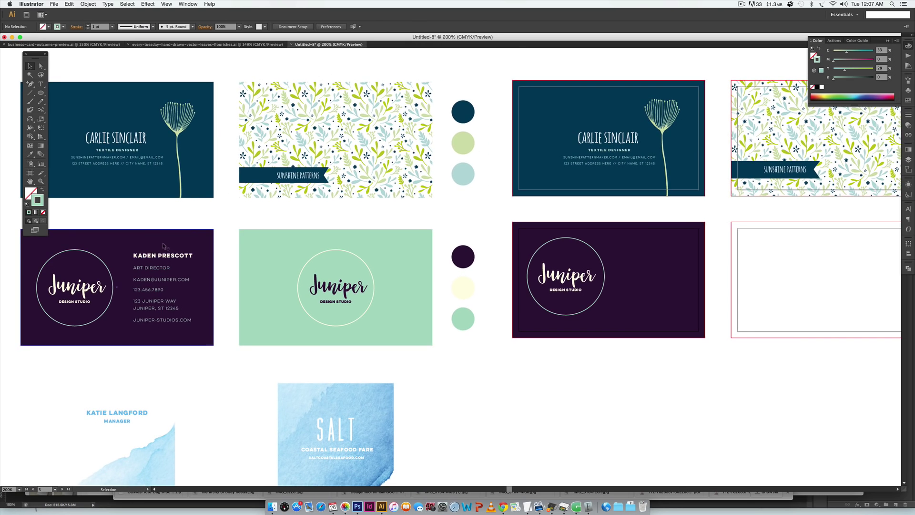
pyautogui.moveTo(224, 236); pyautogui.dragTo(163, 326)
pyautogui.moveTo(174, 256); pyautogui.dragTo(663, 244)
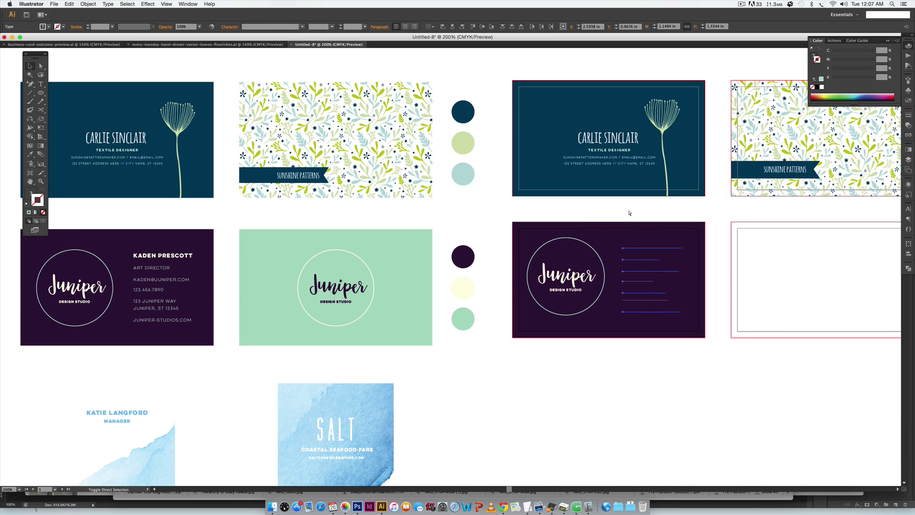
pyautogui.click(674, 399)
# Step: Check the character settings of the copied name, e-mail and job title lines on the new purple card
pyautogui.hscroll(5, 674, 399)
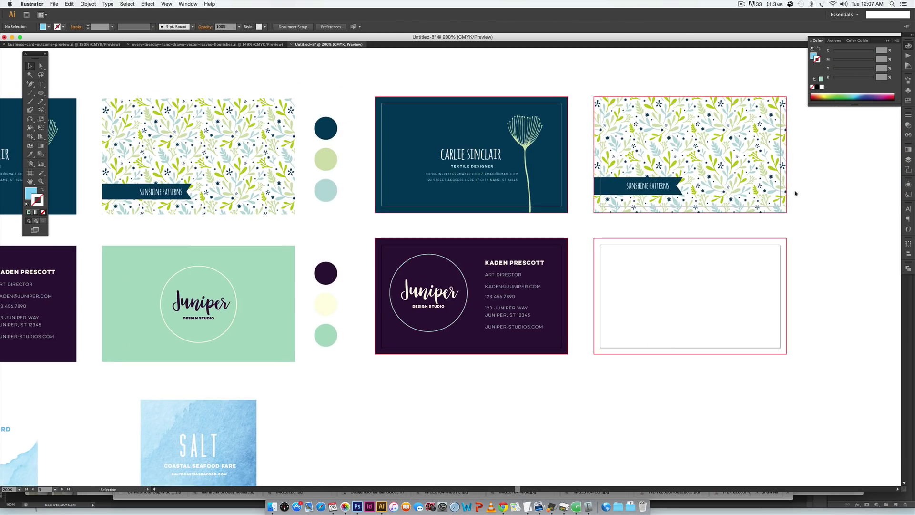
pyautogui.click(910, 209)
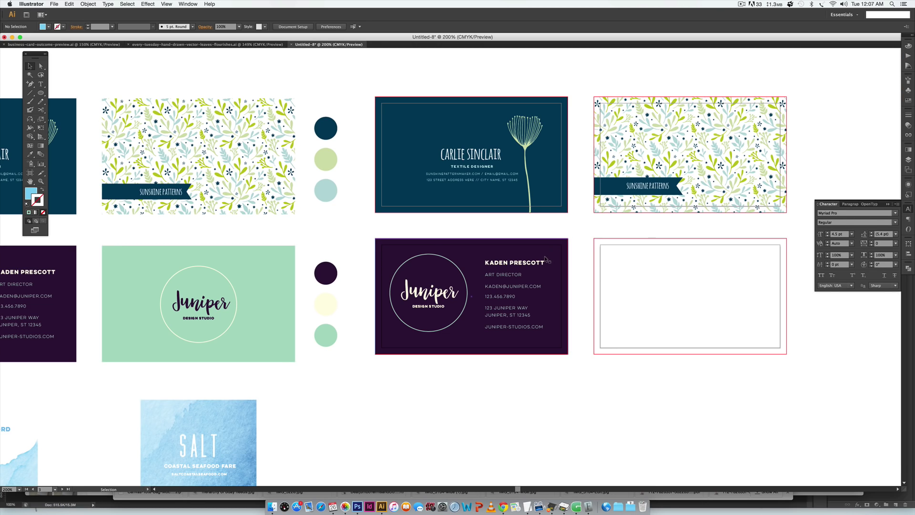
pyautogui.moveTo(484, 262); pyautogui.dragTo(546, 262)
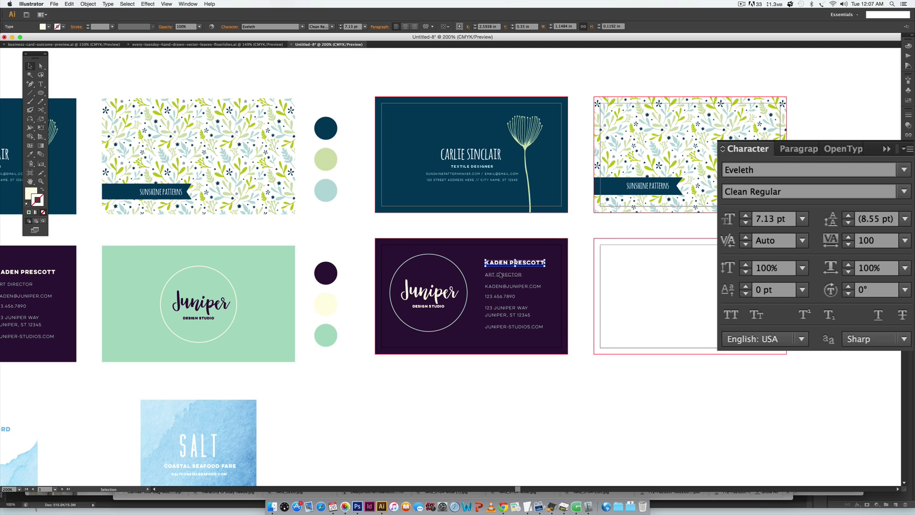
pyautogui.tripleClick(508, 287)
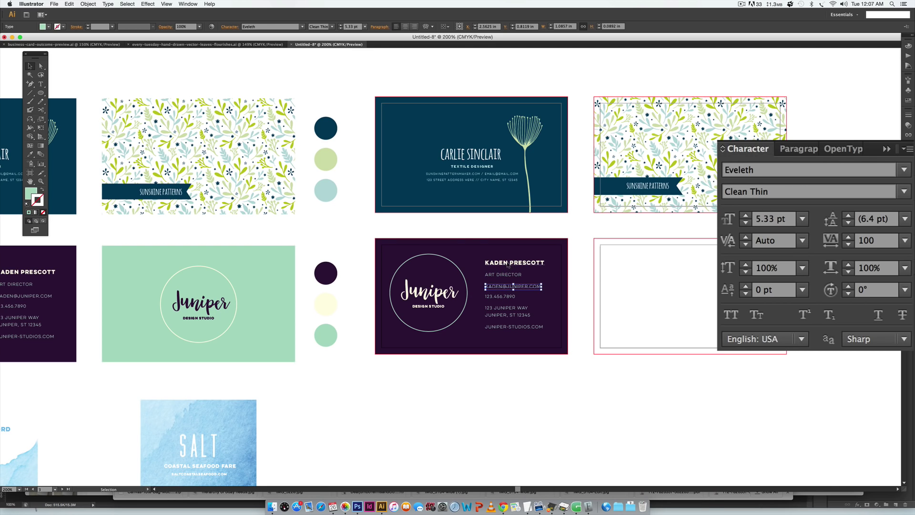
pyautogui.tripleClick(506, 263)
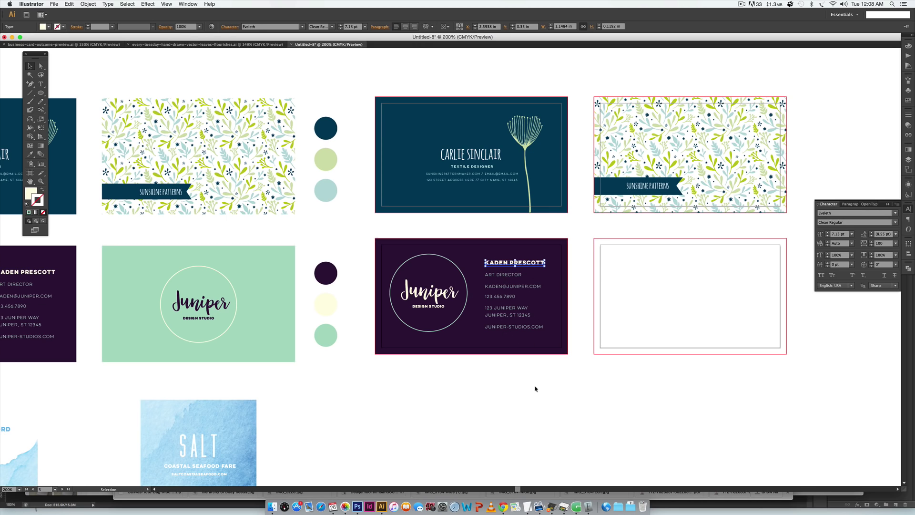
pyautogui.click(489, 372)
pyautogui.press('super+z')
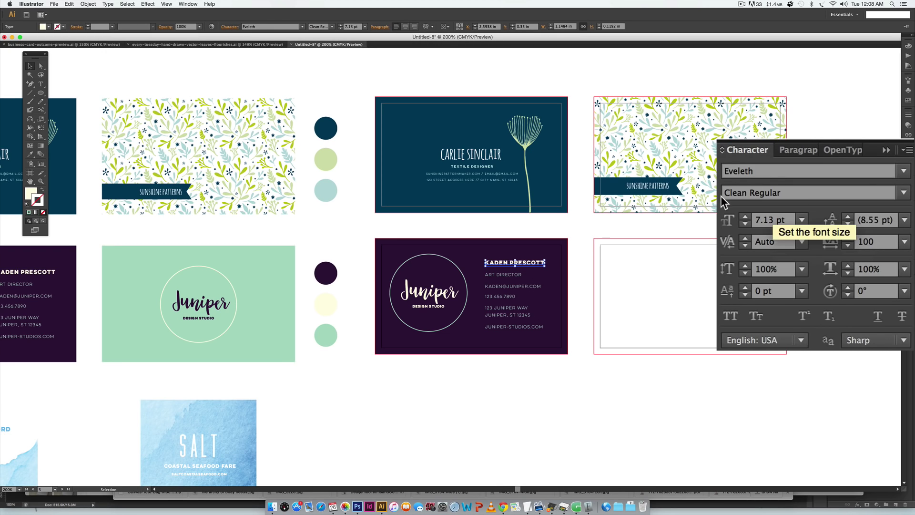
pyautogui.click(504, 275)
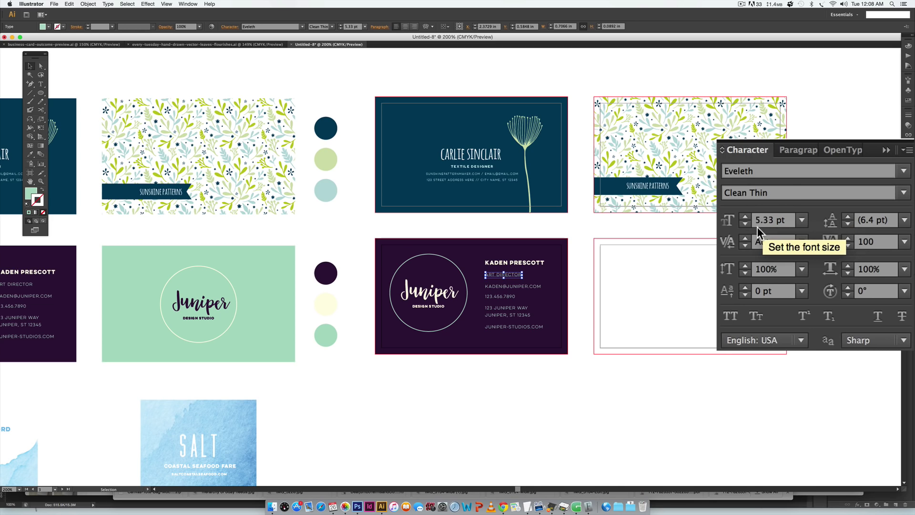
pyautogui.click(606, 386)
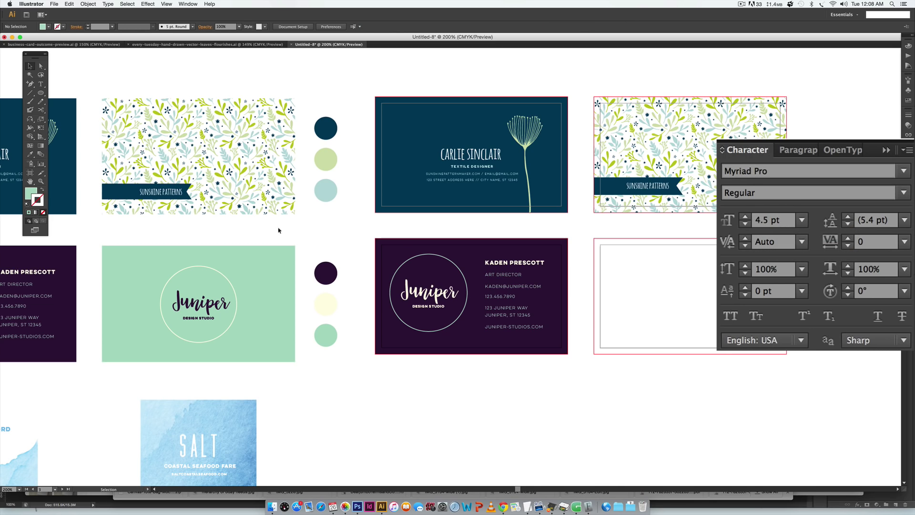
# Step: Duplicate the mint background and the circled logo from the sample Juniper back onto the empty card beside the purple one
pyautogui.moveTo(281, 305); pyautogui.dragTo(750, 292)
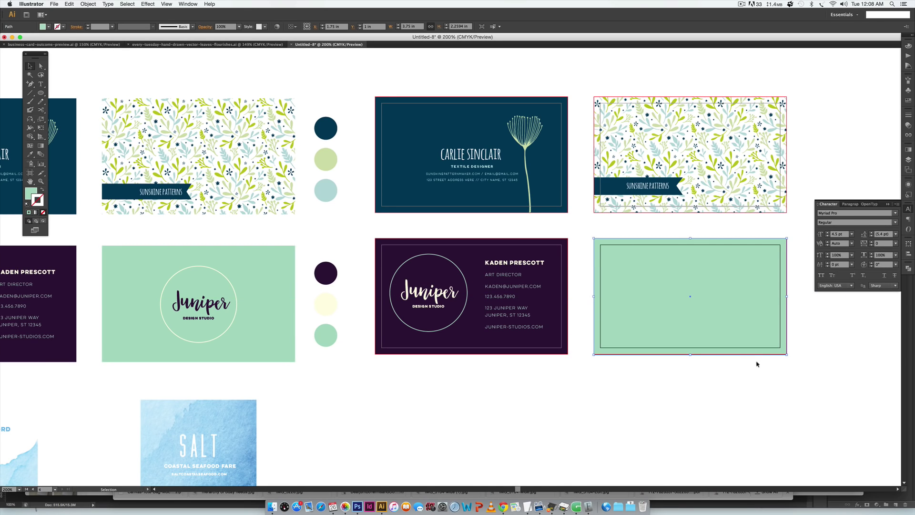
pyautogui.moveTo(304, 250); pyautogui.dragTo(143, 340)
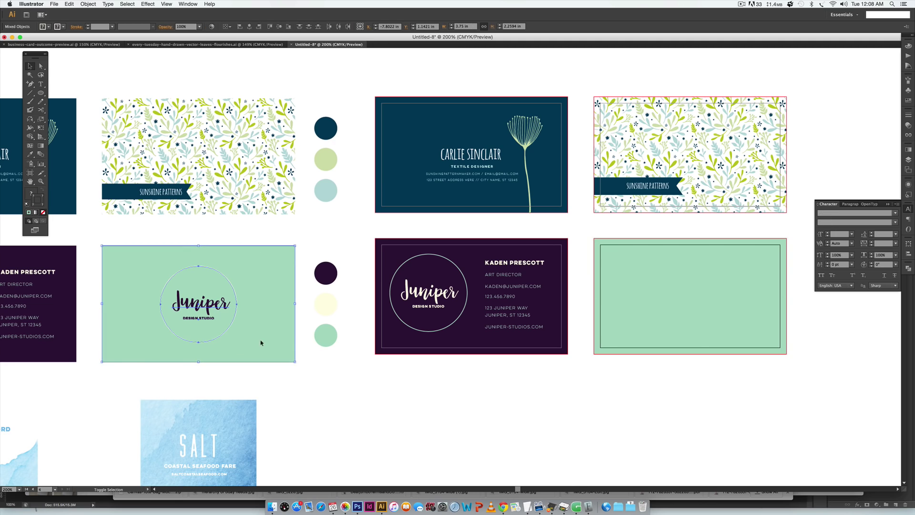
pyautogui.moveTo(201, 303); pyautogui.dragTo(691, 294)
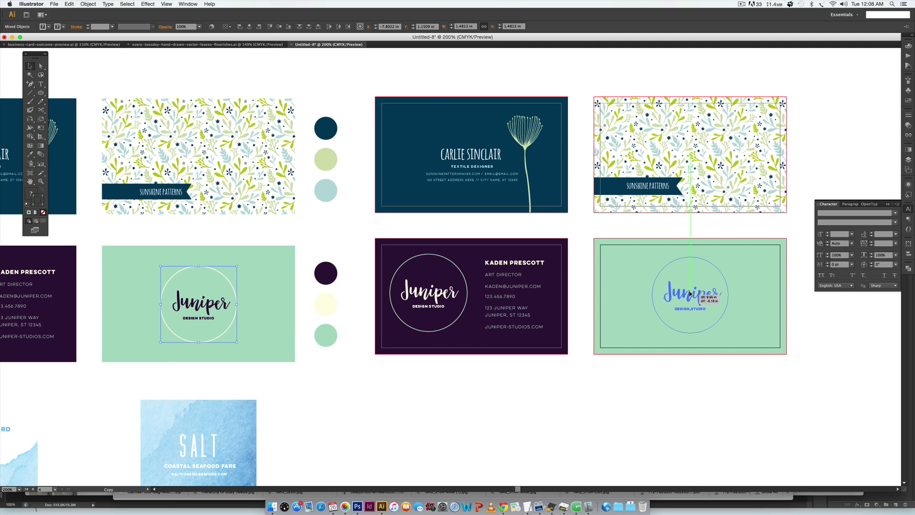
pyautogui.click(674, 388)
# Step: Draw a new portrait artboard about 2.01 × 3.23 in below the new purple Juniper card
pyautogui.hscroll(-3, 674, 388)
pyautogui.scroll(-4, 675, 389)
pyautogui.scroll(-1, 677, 390)
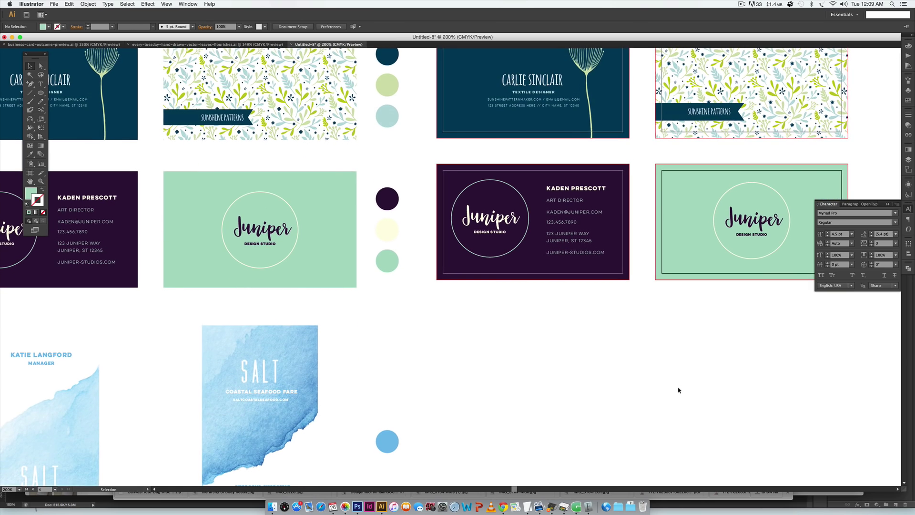
pyautogui.hscroll(-3, 679, 390)
pyautogui.scroll(-5, 680, 392)
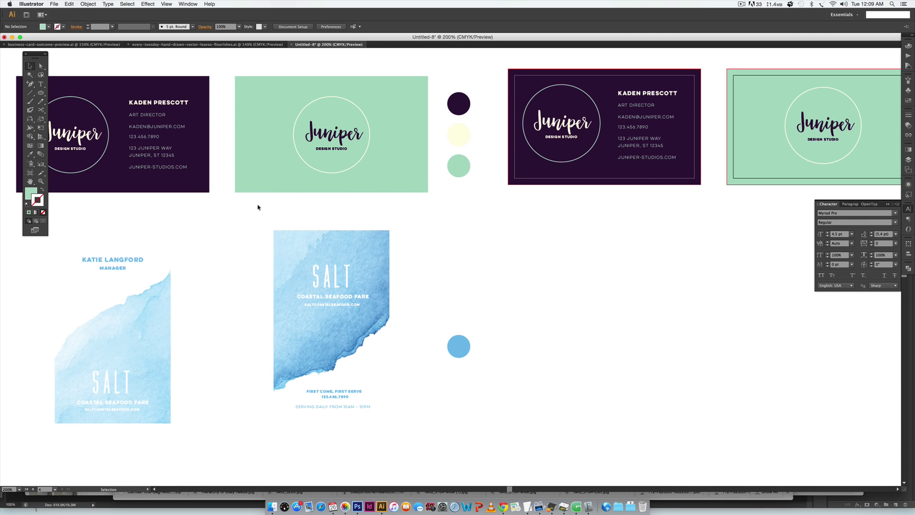
pyautogui.click(28, 173)
pyautogui.scroll(3, 719, 337)
pyautogui.hscroll(4, 719, 337)
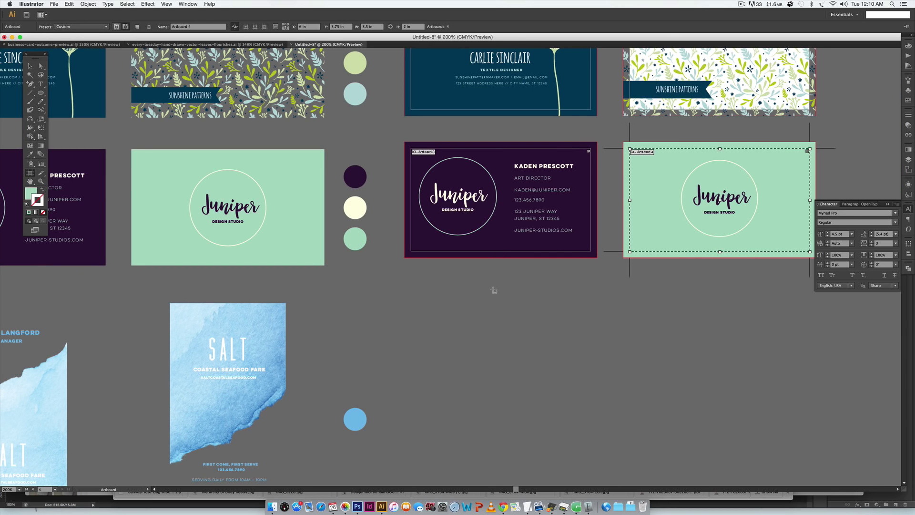
pyautogui.moveTo(494, 287); pyautogui.dragTo(587, 450)
pyautogui.moveTo(598, 453); pyautogui.dragTo(599, 454)
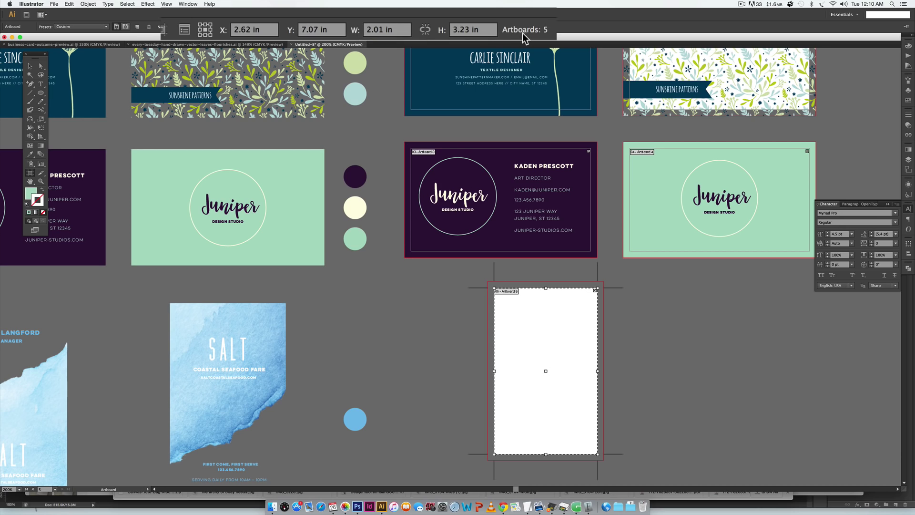
# Step: Set the new portrait artboard's size to 2 in wide and 3.5 in high
pyautogui.click(395, 27)
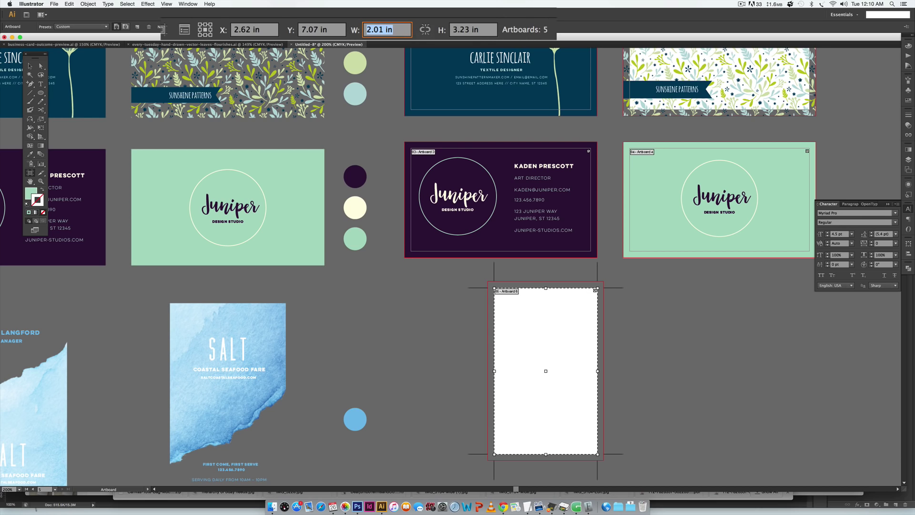
pyautogui.write('2')
pyautogui.press('Return')
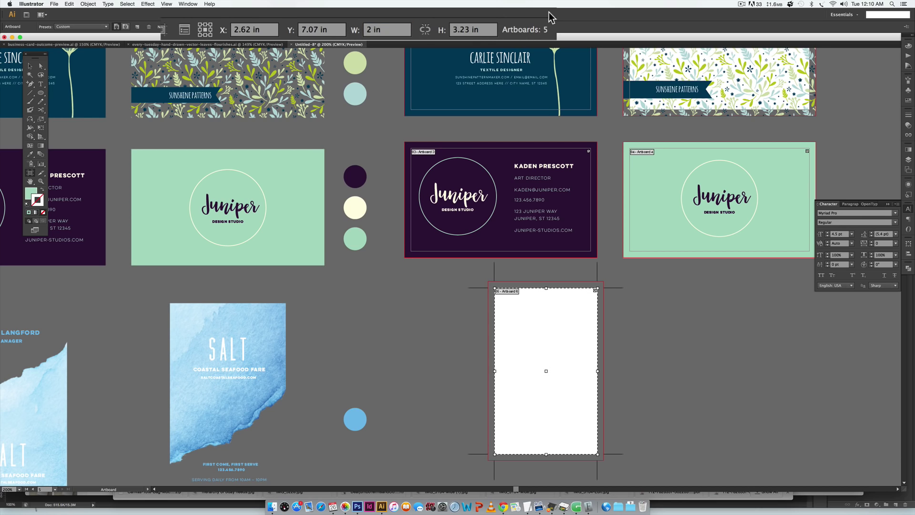
pyautogui.click(481, 32)
pyautogui.write('3.5')
pyautogui.press('Return')
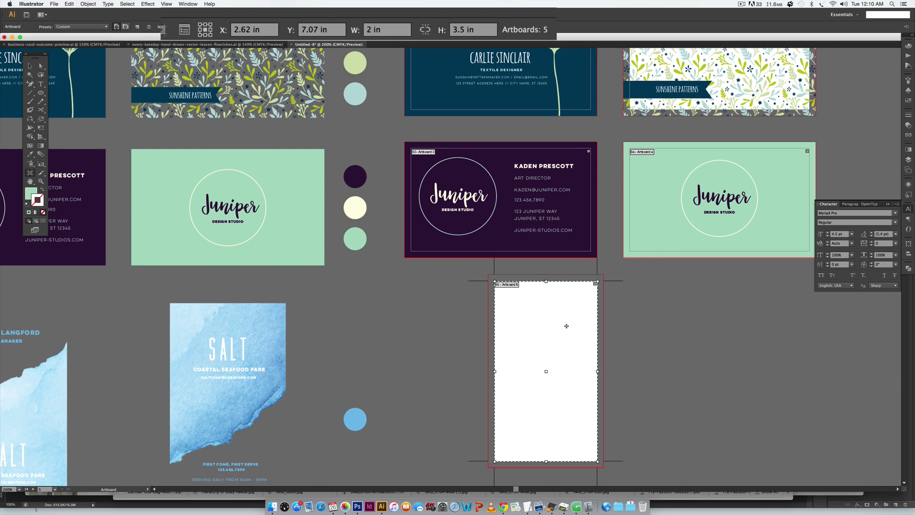
# Step: Centre the portrait artboard beneath the new purple card and duplicate it beneath the new mint card
pyautogui.moveTo(565, 325); pyautogui.dragTo(522, 338)
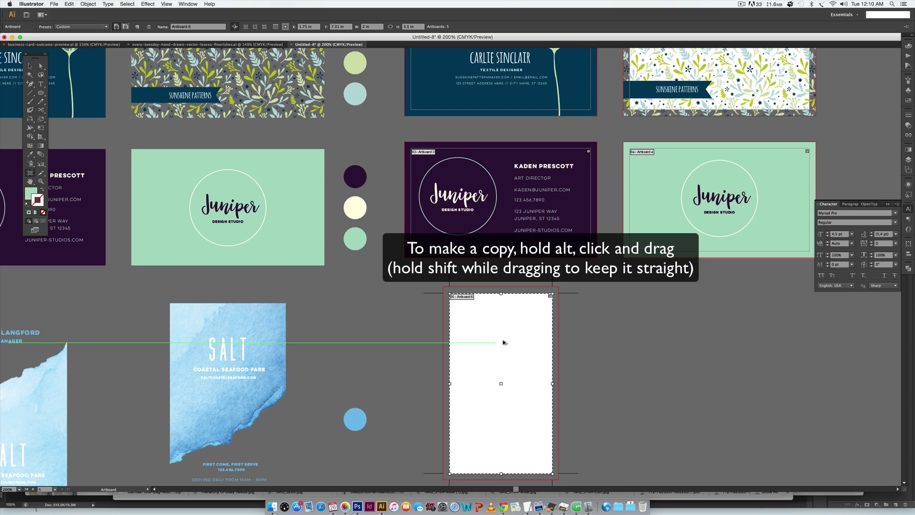
pyautogui.moveTo(504, 343); pyautogui.dragTo(713, 340)
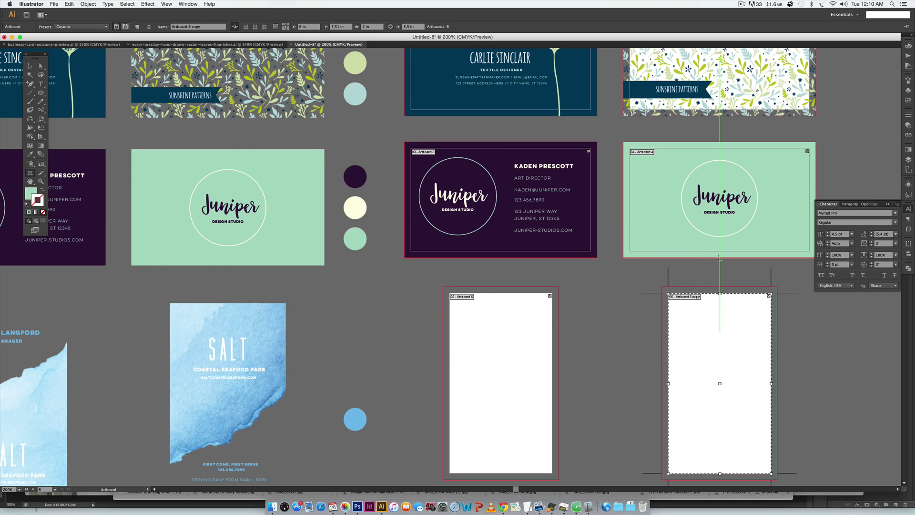
pyautogui.click(30, 67)
pyautogui.hscroll(5, 520, 262)
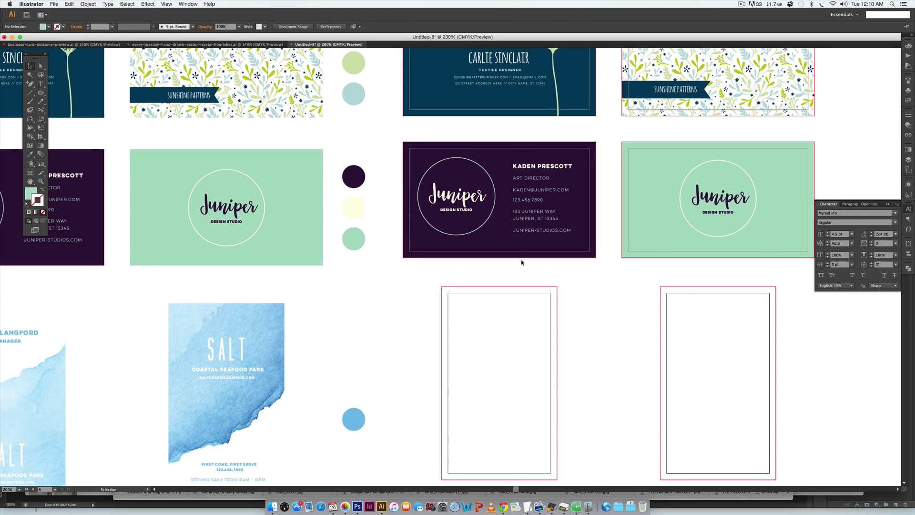
# Step: Check the CMYK values of the blue Salt swatch and the linked image behind the sample Salt front's watercolour
pyautogui.scroll(-4, 522, 262)
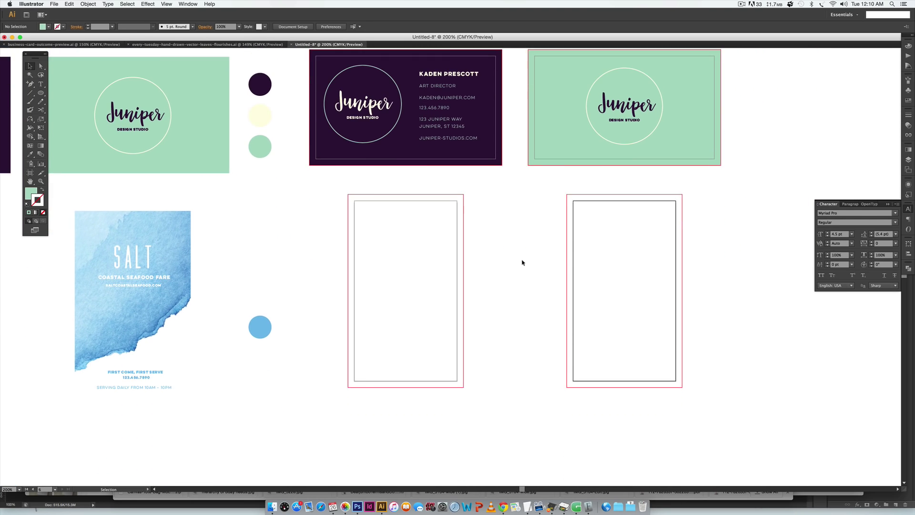
pyautogui.hscroll(-6, 557, 262)
pyautogui.hscroll(-4, 557, 263)
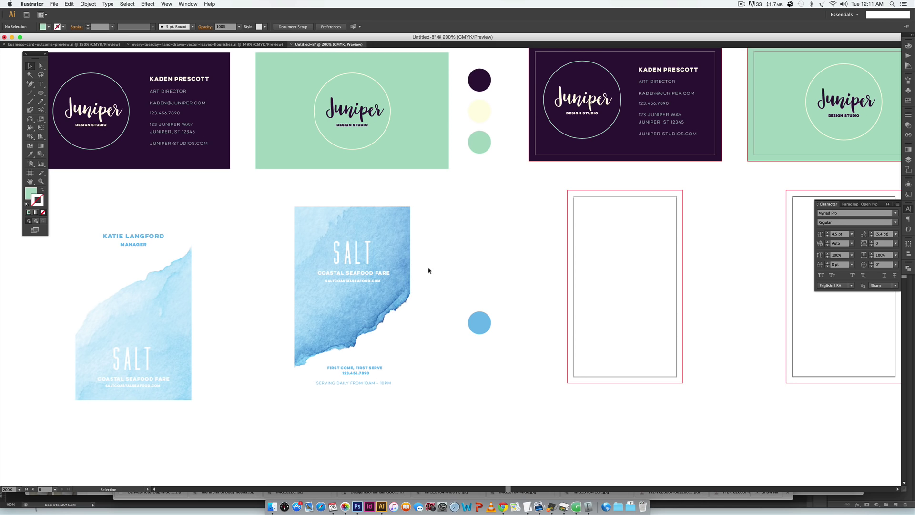
pyautogui.click(476, 327)
pyautogui.click(909, 47)
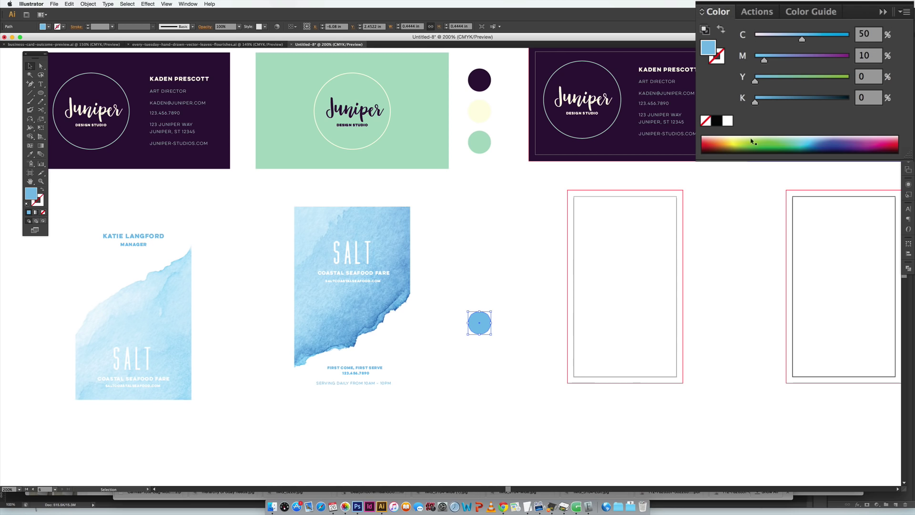
pyautogui.click(215, 271)
pyautogui.moveTo(215, 272); pyautogui.dragTo(169, 290)
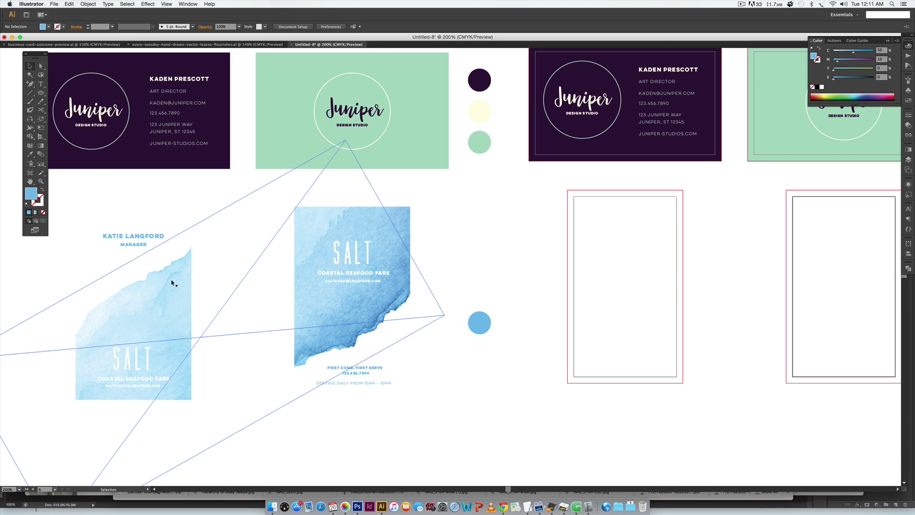
pyautogui.click(173, 283)
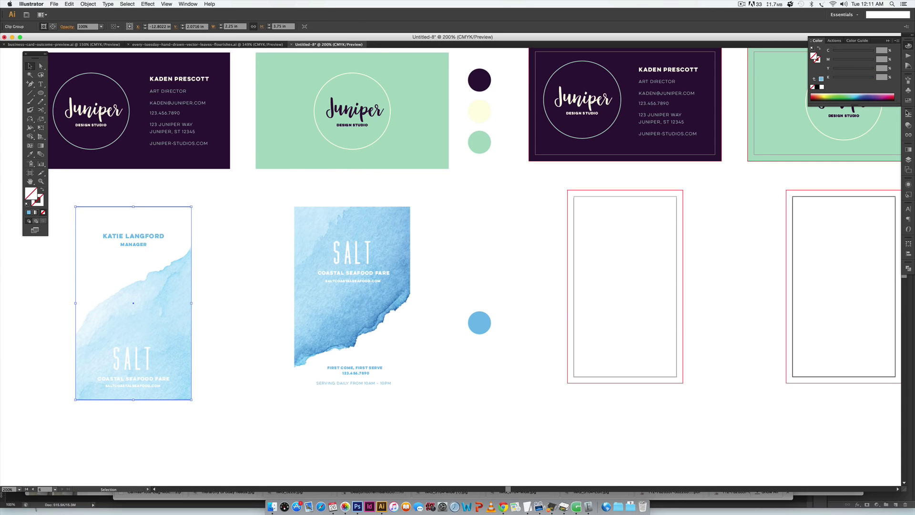
pyautogui.click(909, 136)
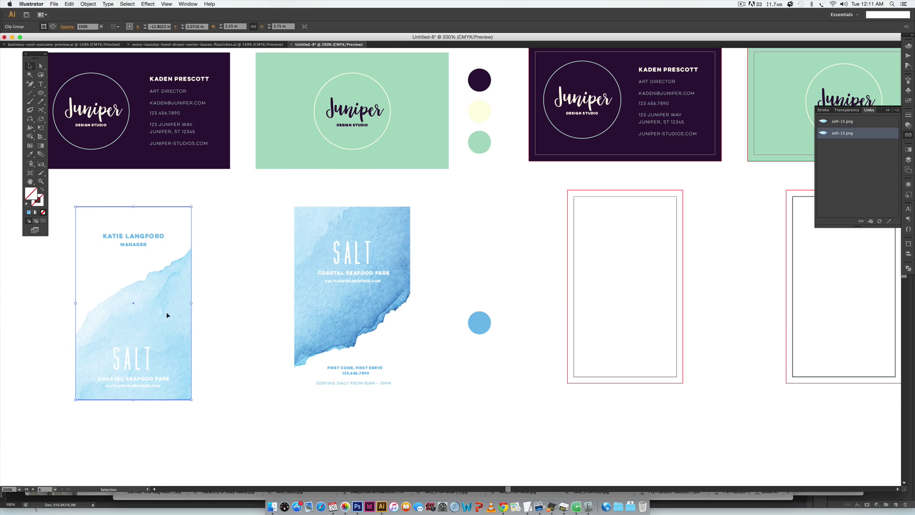
# Step: Duplicate the sample Salt front's watercolour toward the first portrait artboard and release the copy's clipping mask
pyautogui.moveTo(167, 315); pyautogui.dragTo(548, 334)
pyautogui.rightClick(554, 336)
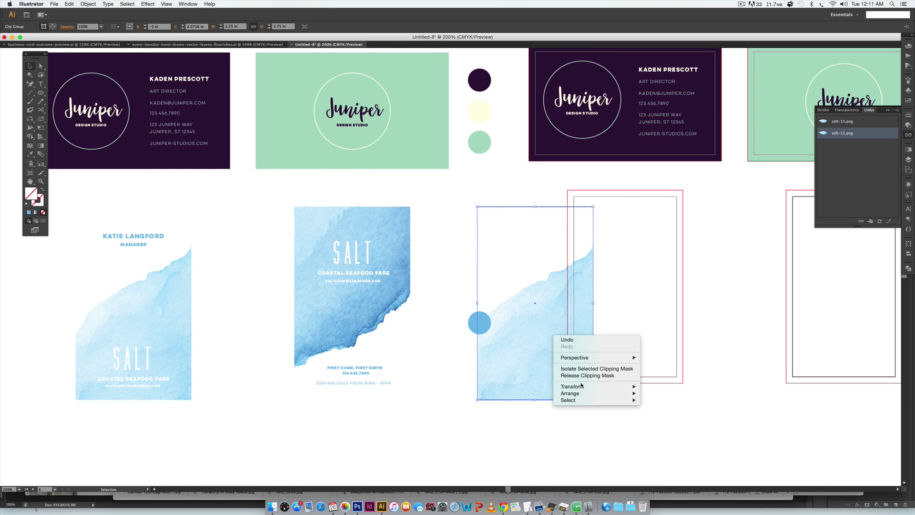
pyautogui.click(587, 376)
pyautogui.click(754, 350)
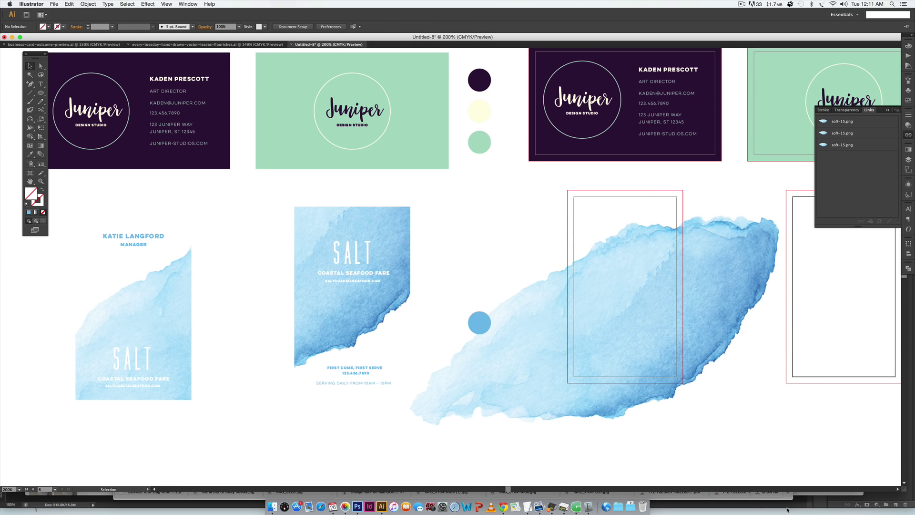
# Step: Move the released watercolour texture so its upper edge slants across the first portrait artboard as on the sample front
pyautogui.scroll(-3, 710, 429)
pyautogui.hscroll(5, 710, 429)
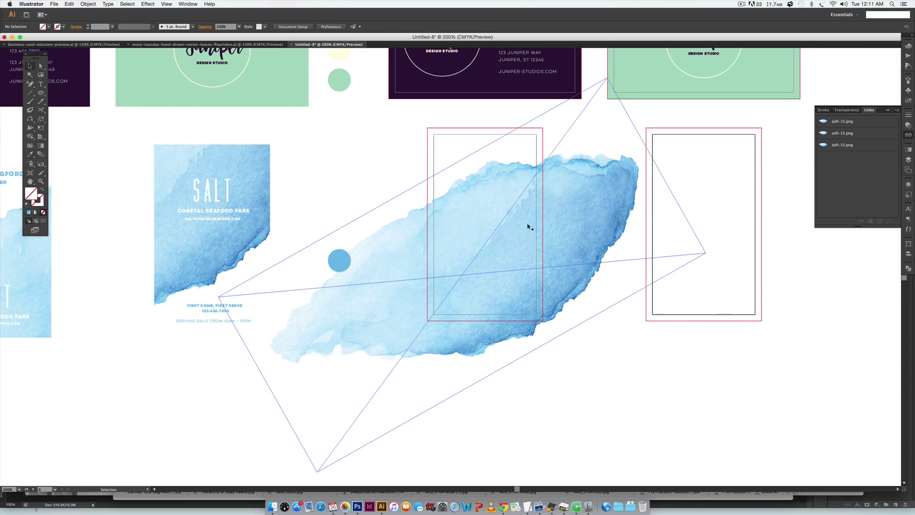
pyautogui.moveTo(531, 225); pyautogui.dragTo(569, 247)
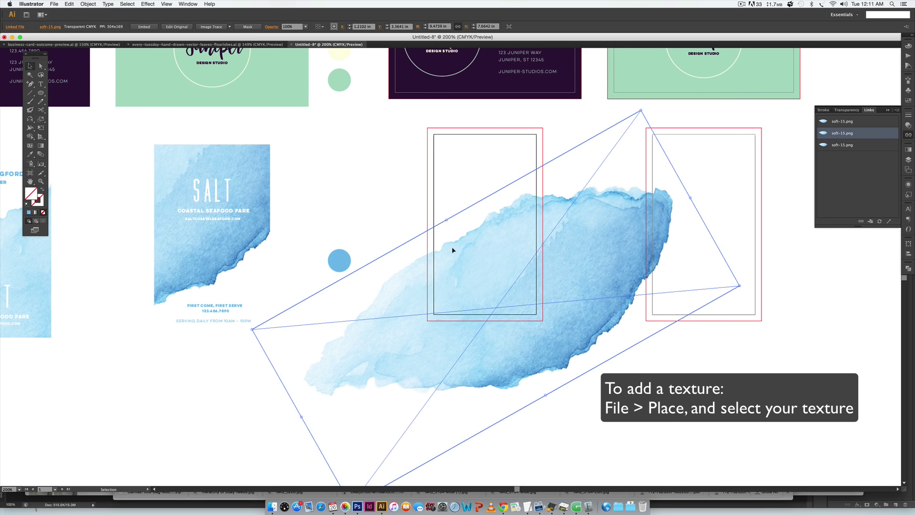
pyautogui.hscroll(-5, 453, 250)
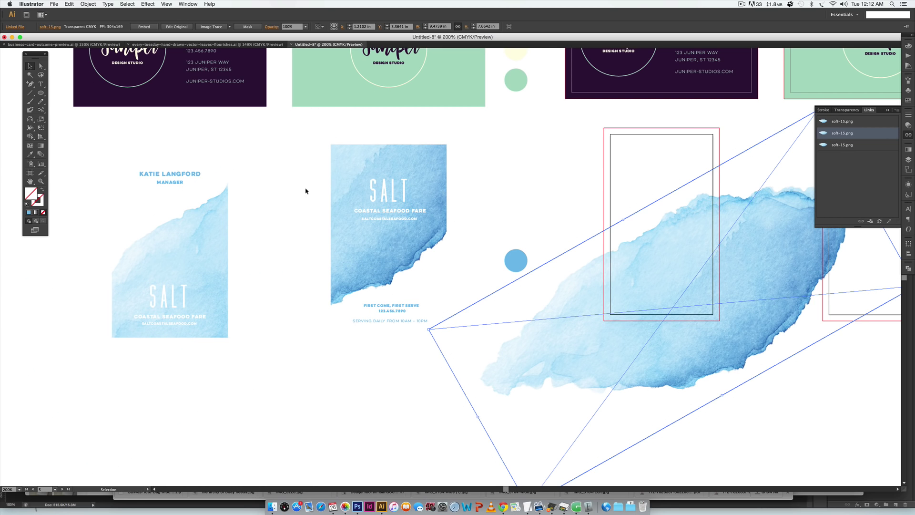
pyautogui.hscroll(5, 746, 323)
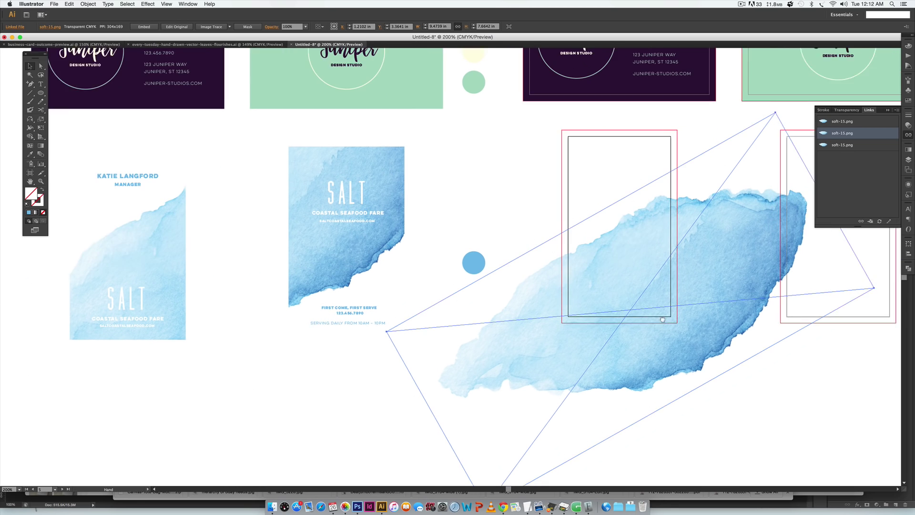
pyautogui.moveTo(637, 305); pyautogui.dragTo(635, 299)
# Step: Draw a 2.25 × 3.75 in rectangle without fill or stroke along the first portrait artboard's bleed edge
pyautogui.click(733, 403)
pyautogui.press('m')
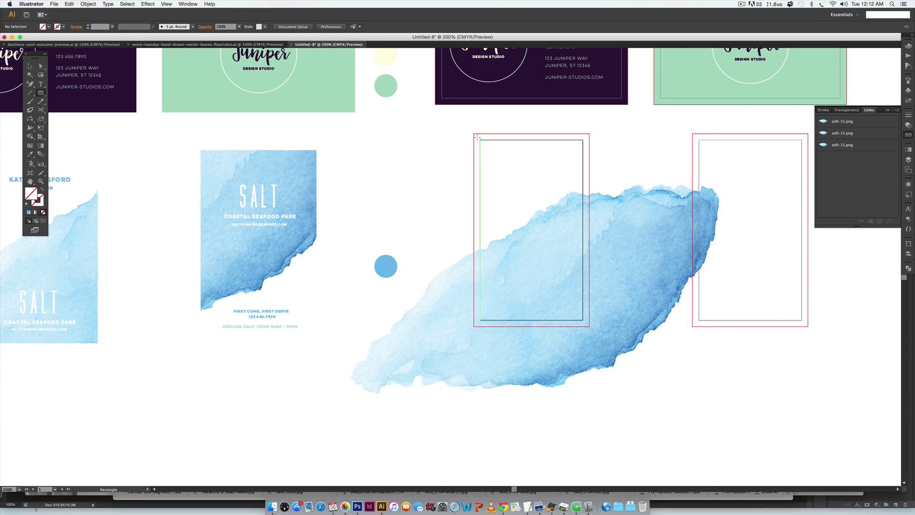
pyautogui.moveTo(474, 135); pyautogui.dragTo(588, 326)
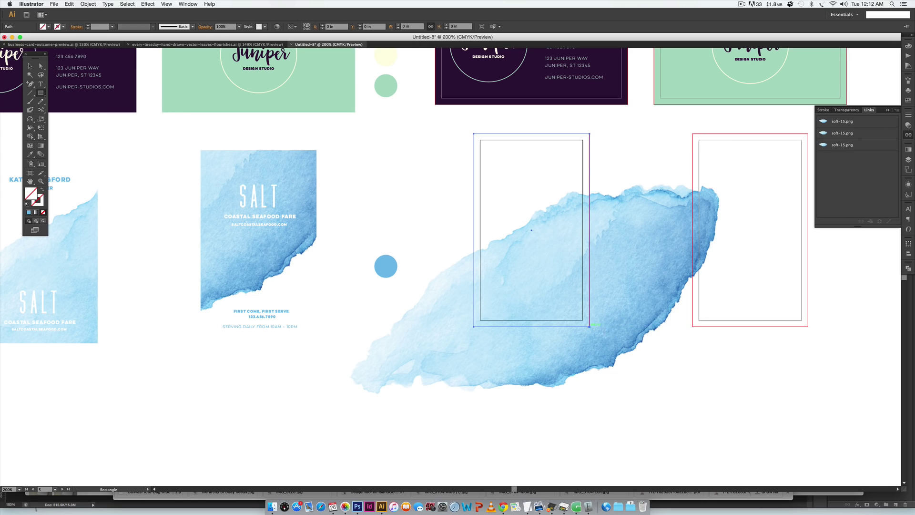
pyautogui.press('v')
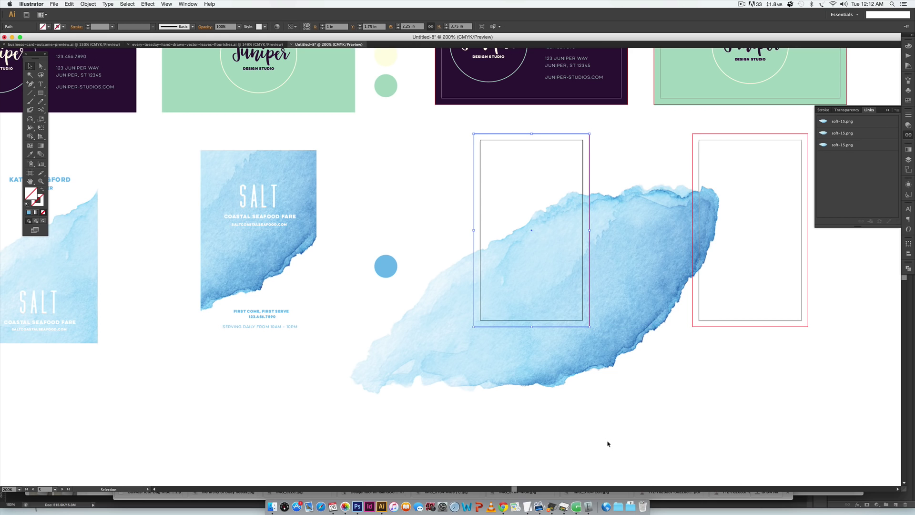
# Step: Make a clipping mask from the bleed-size rectangle and the watercolour texture on the first portrait artboard
pyautogui.moveTo(608, 444); pyautogui.dragTo(496, 200)
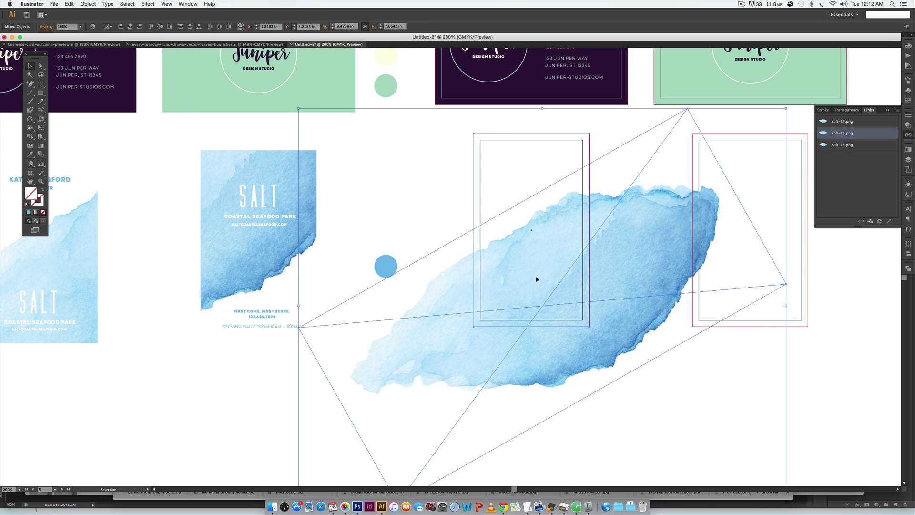
pyautogui.rightClick(539, 282)
pyautogui.click(567, 319)
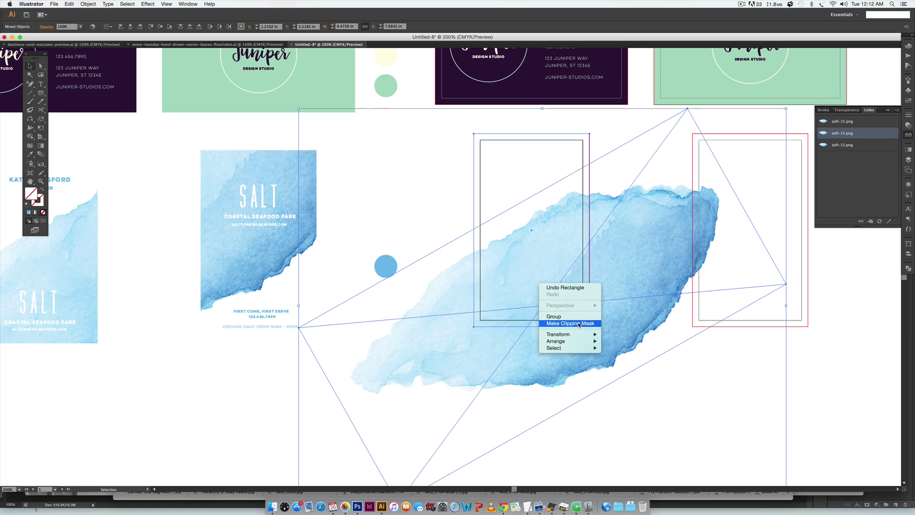
pyautogui.click(691, 396)
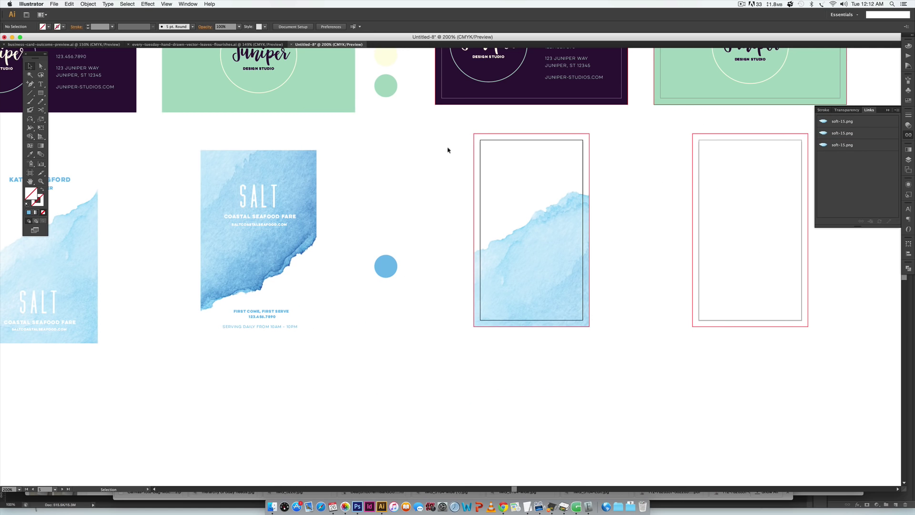
# Step: Duplicate the sample Salt back's watercolour toward the second portrait artboard and release the copy's clipping mask
pyautogui.moveTo(315, 178); pyautogui.dragTo(727, 213)
pyautogui.rightClick(699, 236)
pyautogui.click(722, 278)
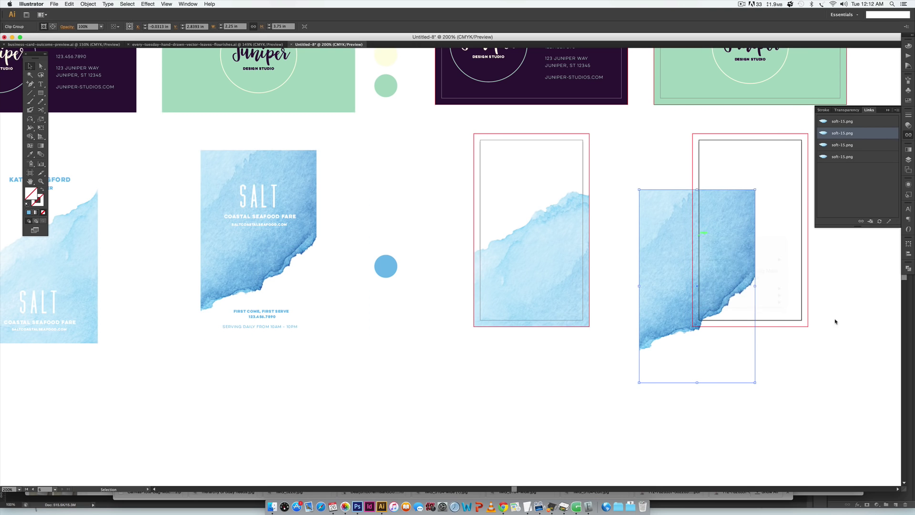
pyautogui.click(758, 358)
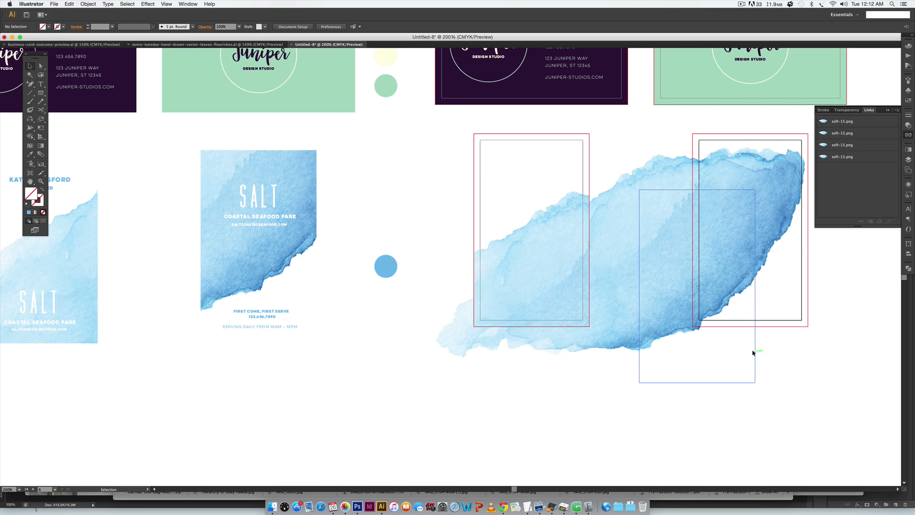
# Step: Move the released darker watercolour texture up so its lower edge crosses the second portrait artboard
pyautogui.moveTo(684, 309); pyautogui.dragTo(446, 330)
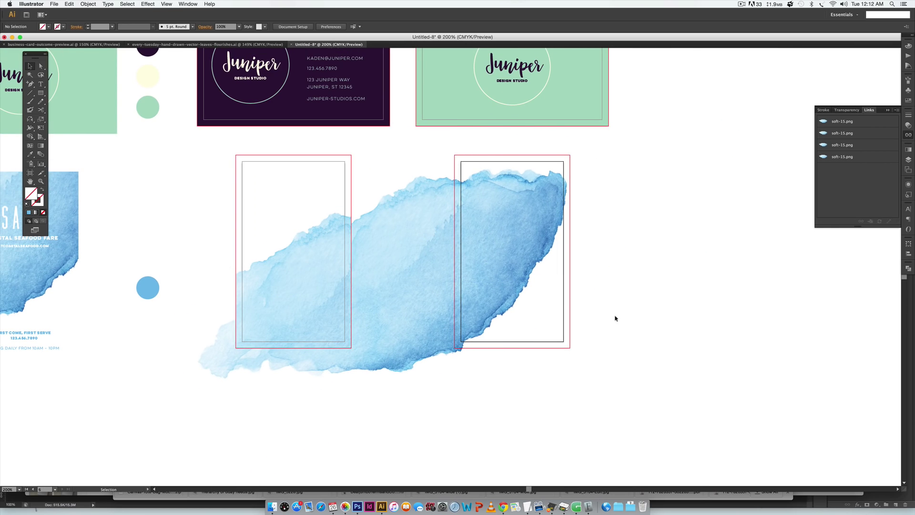
pyautogui.click(556, 218)
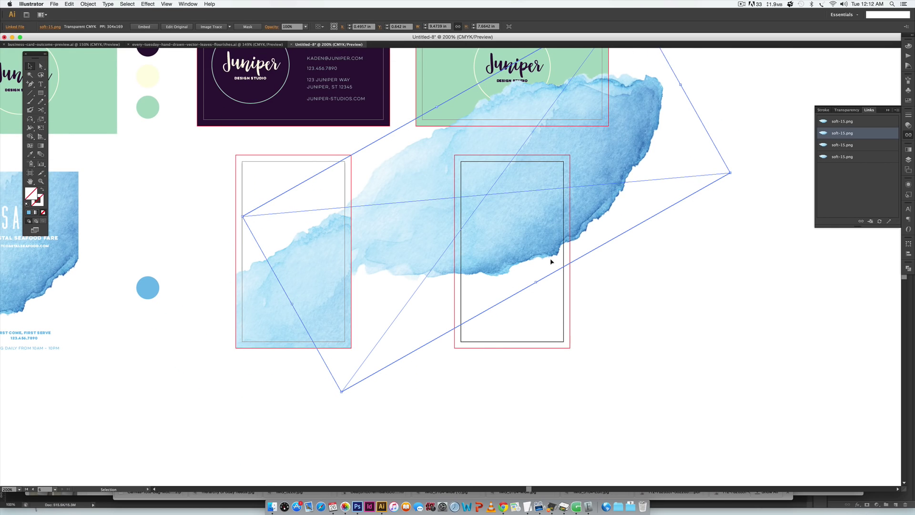
# Step: Lower the darker watercolour over the second portrait artboard and draw a 2.25 × 3.75 in rectangle without fill or stroke along its bleed edge
pyautogui.moveTo(584, 187); pyautogui.dragTo(570, 199)
pyautogui.click(695, 179)
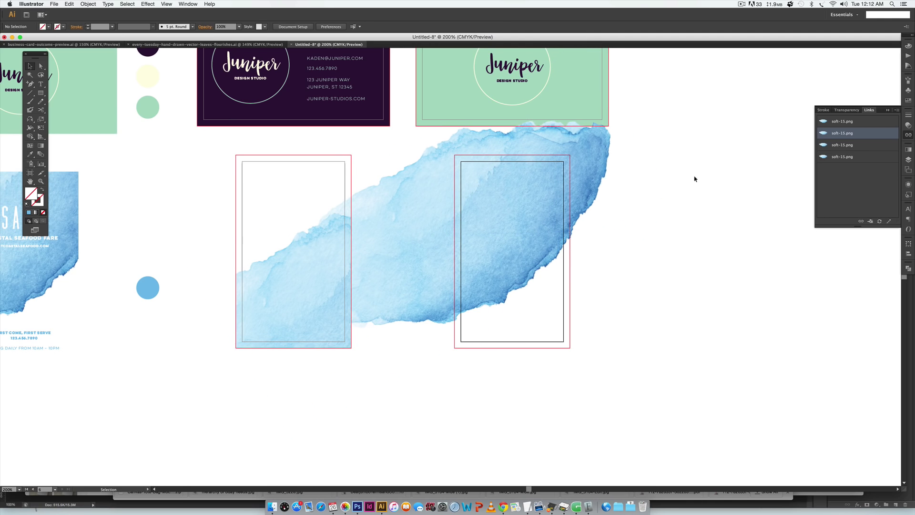
pyautogui.press('m')
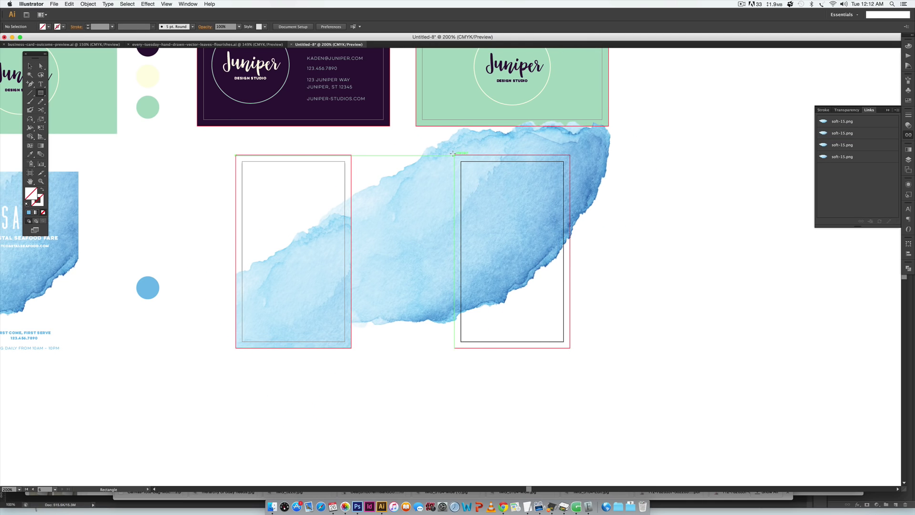
pyautogui.moveTo(453, 154); pyautogui.dragTo(569, 348)
pyautogui.press('v')
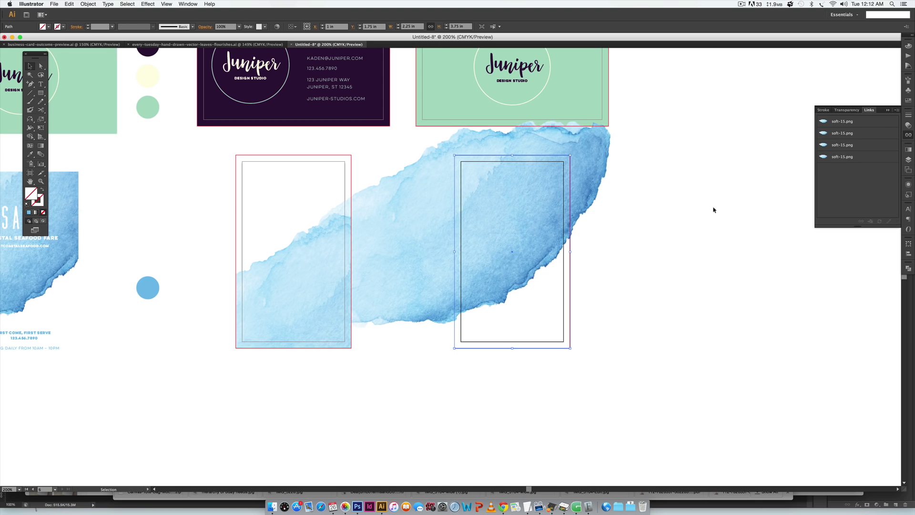
# Step: Make a clipping mask from the bleed-size rectangle and the darker watercolour texture on the second portrait artboard
pyautogui.moveTo(700, 152); pyautogui.dragTo(477, 292)
pyautogui.rightClick(522, 216)
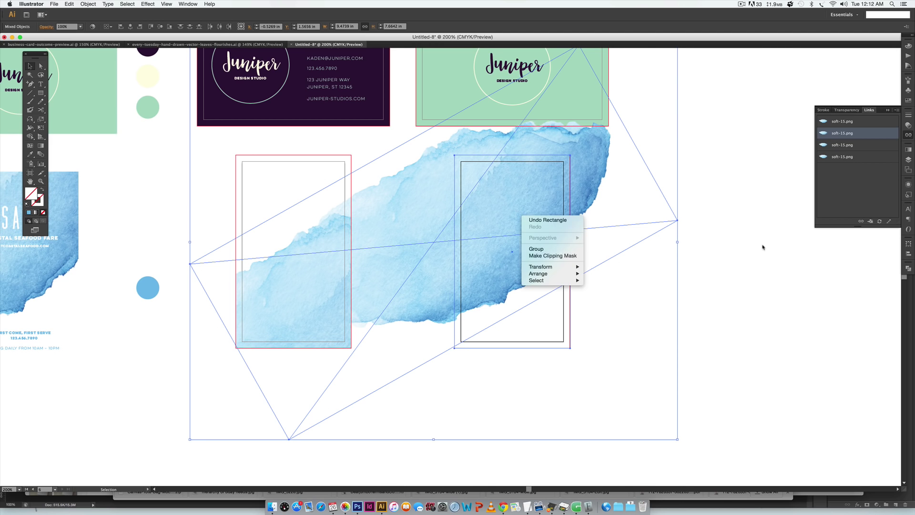
pyautogui.press('super+7')
pyautogui.click(725, 259)
pyautogui.hscroll(-10, 483, 284)
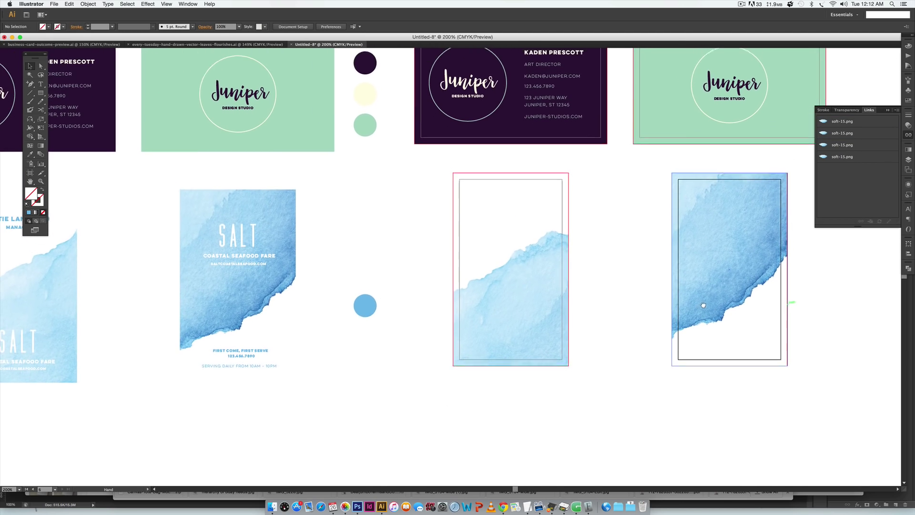
# Step: Copy the white SALT title, tagline and web address from the sample Salt front onto the lower watercolour area of the first portrait artboard
pyautogui.press('v')
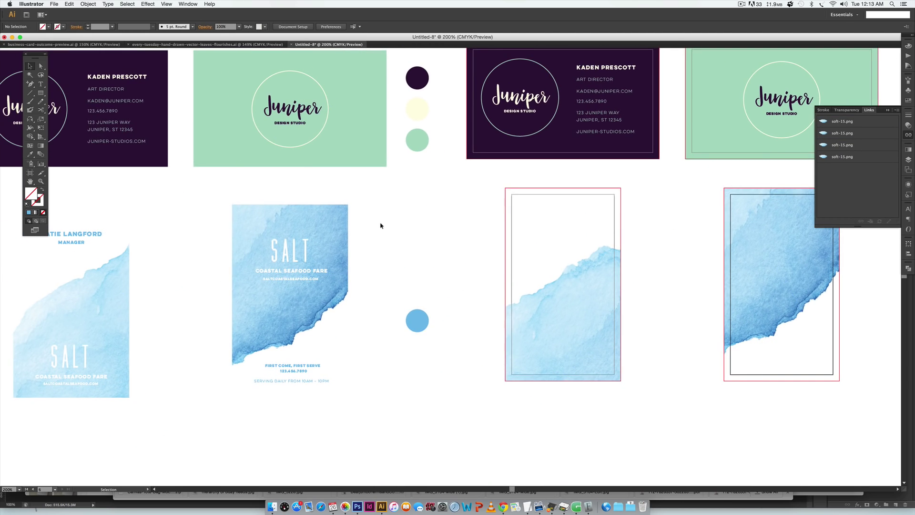
pyautogui.click(310, 276)
pyautogui.click(359, 302)
pyautogui.hscroll(-5, 229, 387)
pyautogui.moveTo(163, 346); pyautogui.dragTo(696, 327)
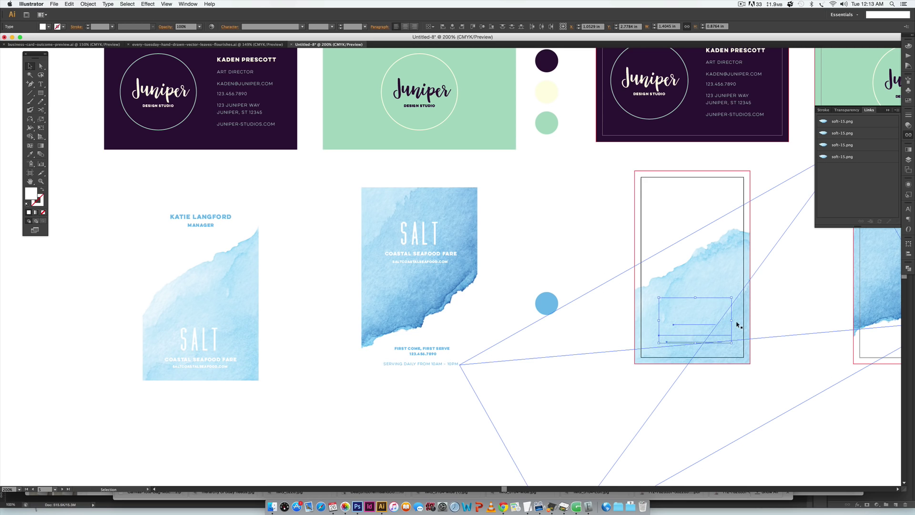
pyautogui.click(780, 435)
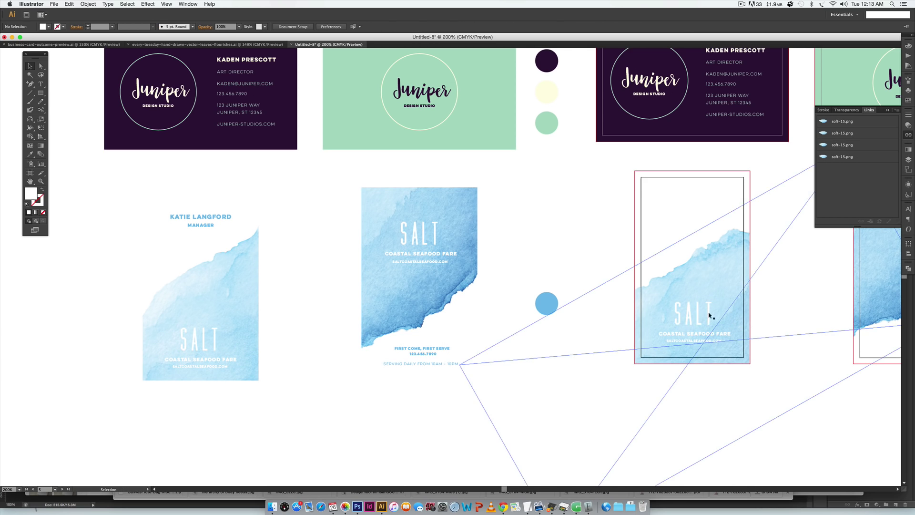
# Step: Examine the font, size and tracking of the SALT title, tagline and web address on the first portrait artboard
pyautogui.moveTo(682, 309); pyautogui.dragTo(836, 241)
pyautogui.click(694, 316)
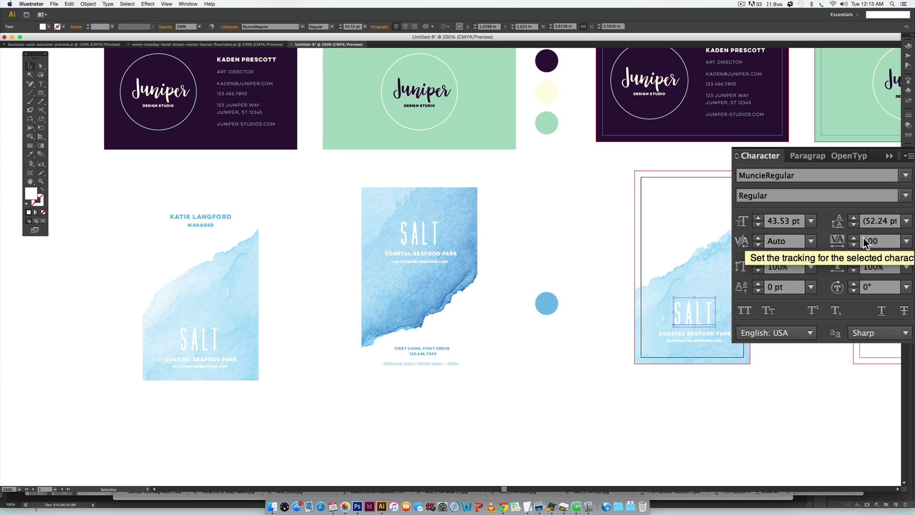
pyautogui.click(721, 394)
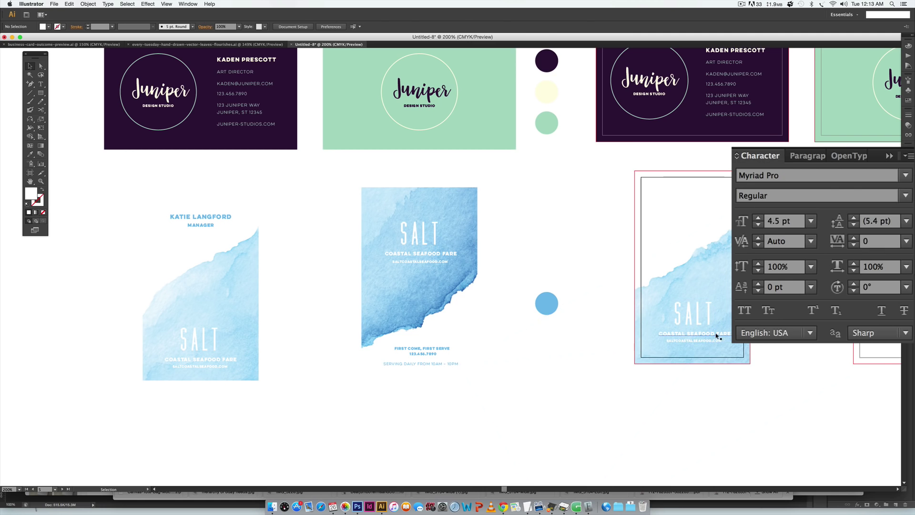
pyautogui.click(717, 335)
pyautogui.click(717, 335)
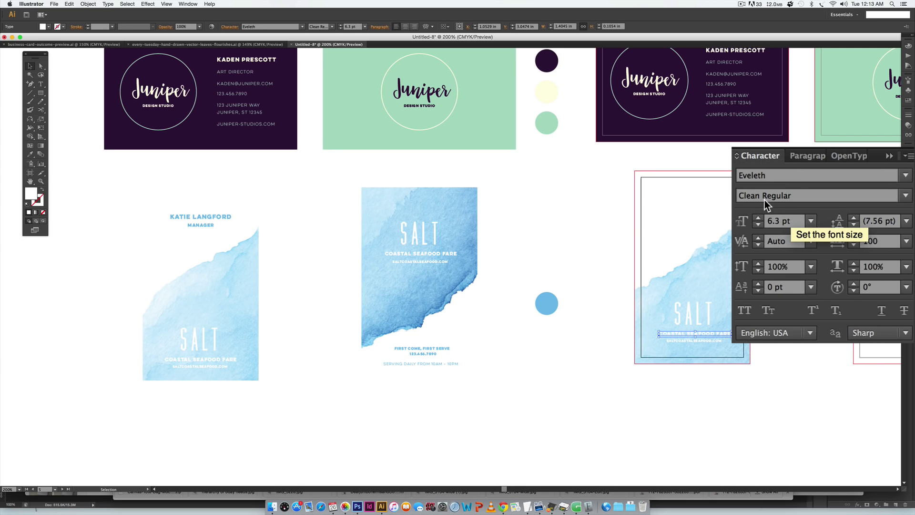
pyautogui.click(698, 341)
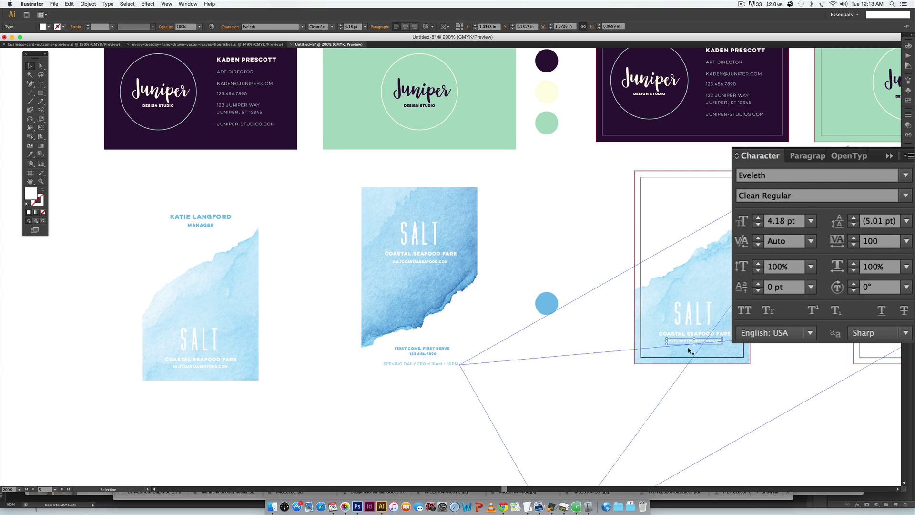
pyautogui.keyDown('shift'); pyautogui.click(715, 332); pyautogui.keyUp('shift')
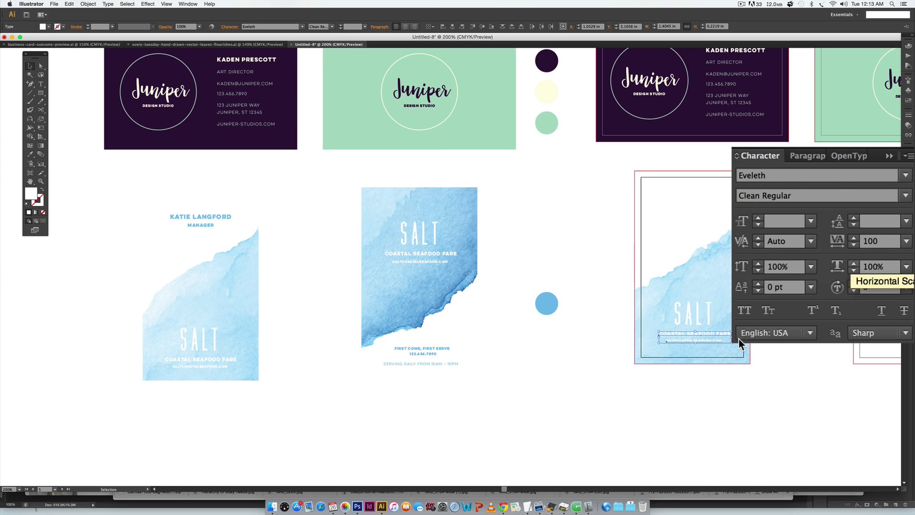
pyautogui.click(728, 430)
# Step: Copy the blue employee name and job title from the sample Salt front to the upper white area of the first portrait artboard
pyautogui.scroll(1, 728, 429)
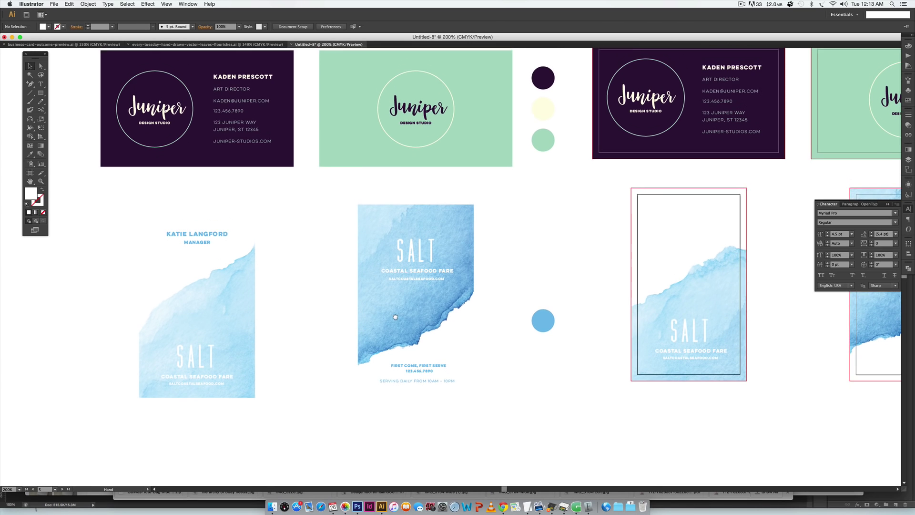
pyautogui.click(177, 247)
pyautogui.moveTo(364, 215); pyautogui.dragTo(735, 213)
pyautogui.hscroll(5, 677, 209)
pyautogui.scroll(1, 677, 210)
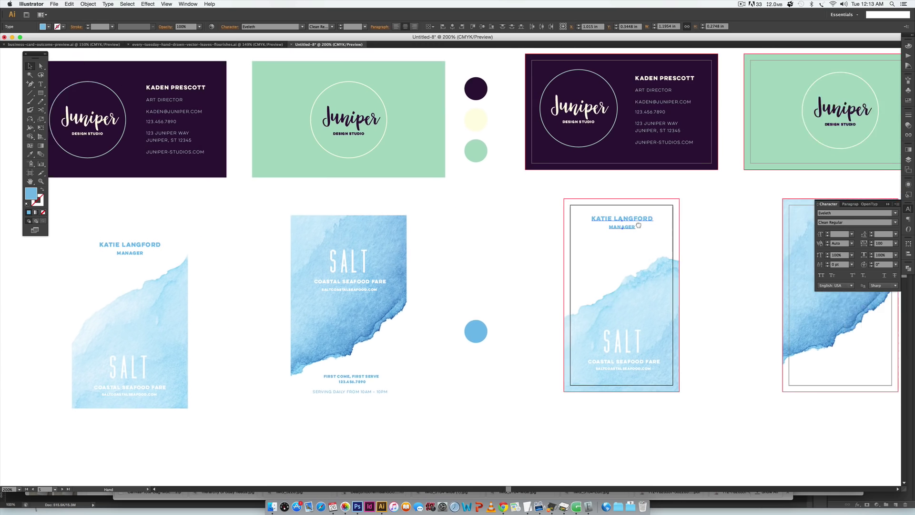
# Step: Check the font, size and tracking of the employee name and the job title on the first portrait artboard
pyautogui.keyDown('shift'); pyautogui.click(564, 231); pyautogui.keyUp('shift')
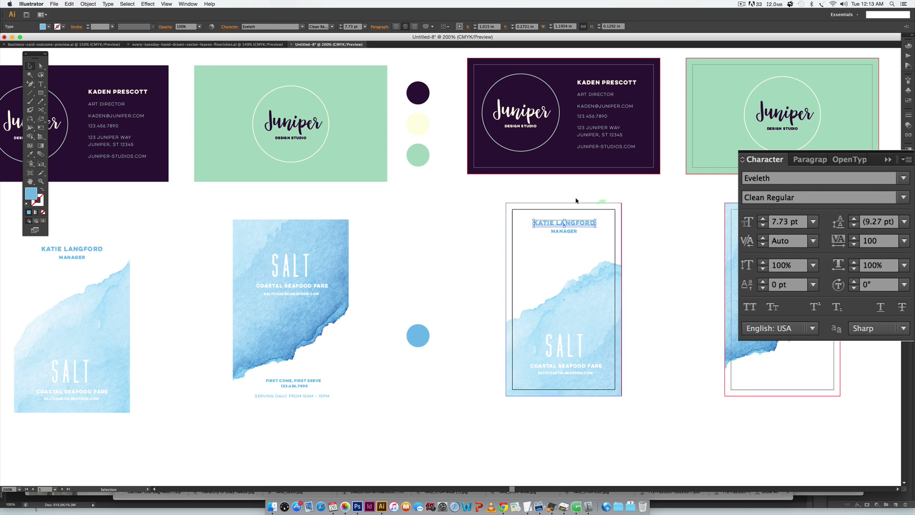
pyautogui.click(565, 232)
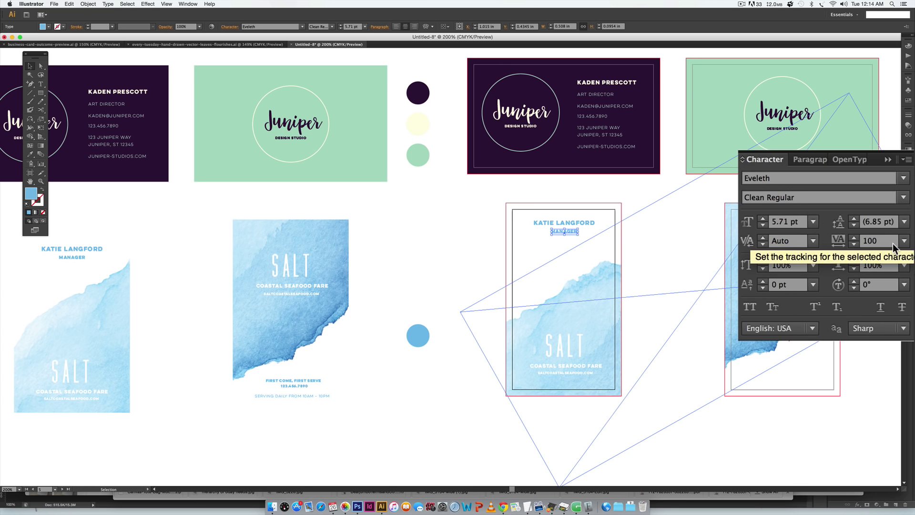
pyautogui.click(485, 206)
# Step: Copy the white SALT title, tagline and web address from the sample Salt back onto the upper part of the second portrait artboard
pyautogui.moveTo(562, 252); pyautogui.dragTo(448, 197)
pyautogui.moveTo(286, 179); pyautogui.dragTo(181, 263)
pyautogui.click(217, 213)
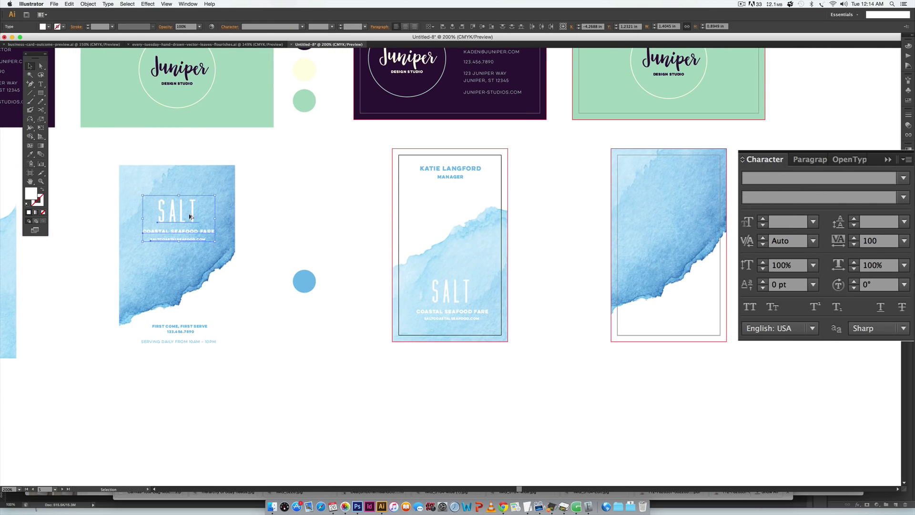
pyautogui.moveTo(220, 215); pyautogui.dragTo(682, 193)
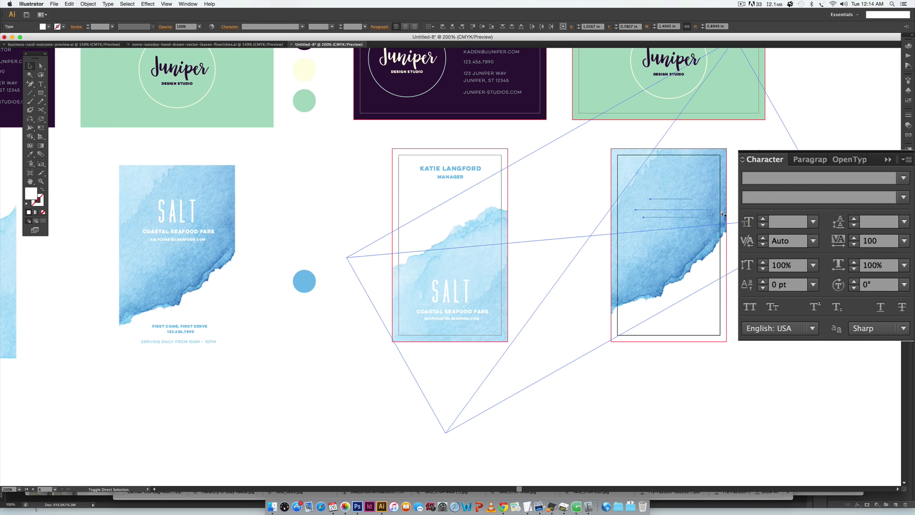
pyautogui.click(306, 313)
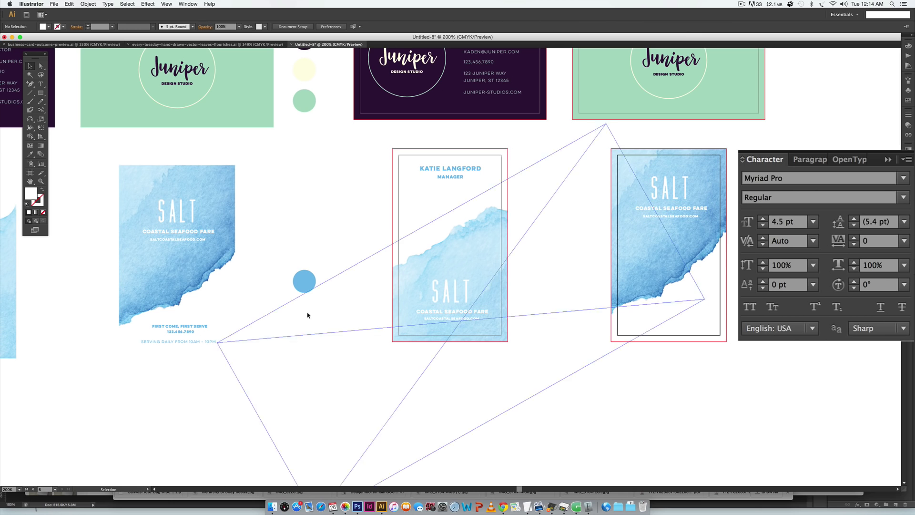
# Step: Copy the blue "First come, first serve", phone and opening-hours lines from the sample back to the lower white area of the second portrait artboard
pyautogui.moveTo(233, 321); pyautogui.dragTo(680, 313)
pyautogui.click(688, 370)
pyautogui.hscroll(3, 709, 327)
pyautogui.scroll(1, 709, 327)
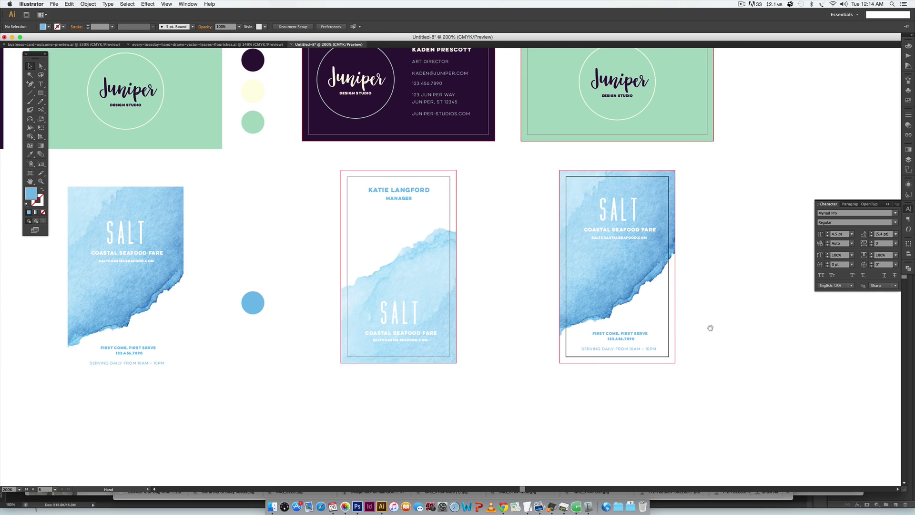
# Step: Check the font style, size and tracking of the blue contact text and the opening-hours line on the second portrait artboard
pyautogui.keyDown('shift'); pyautogui.click(673, 315); pyautogui.keyUp('shift')
pyautogui.keyDown('shift'); pyautogui.click(621, 338); pyautogui.keyUp('shift')
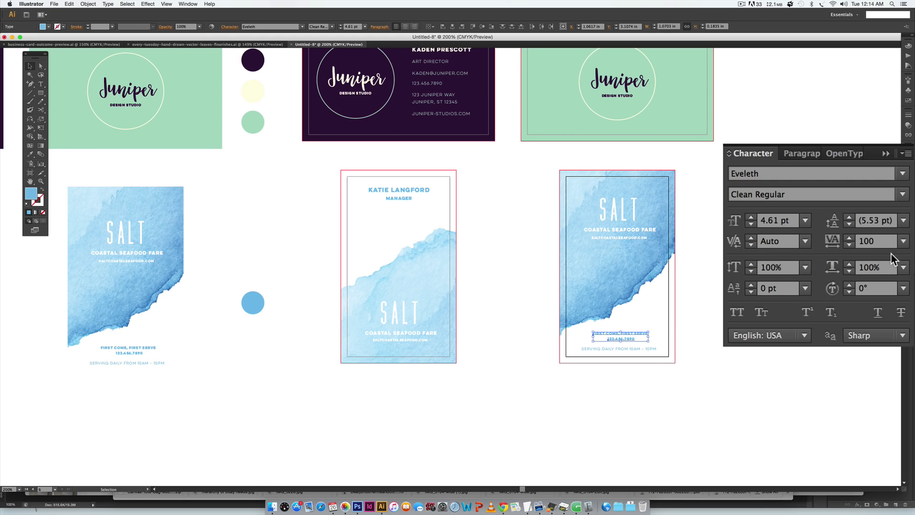
pyautogui.moveTo(658, 358); pyautogui.dragTo(580, 347)
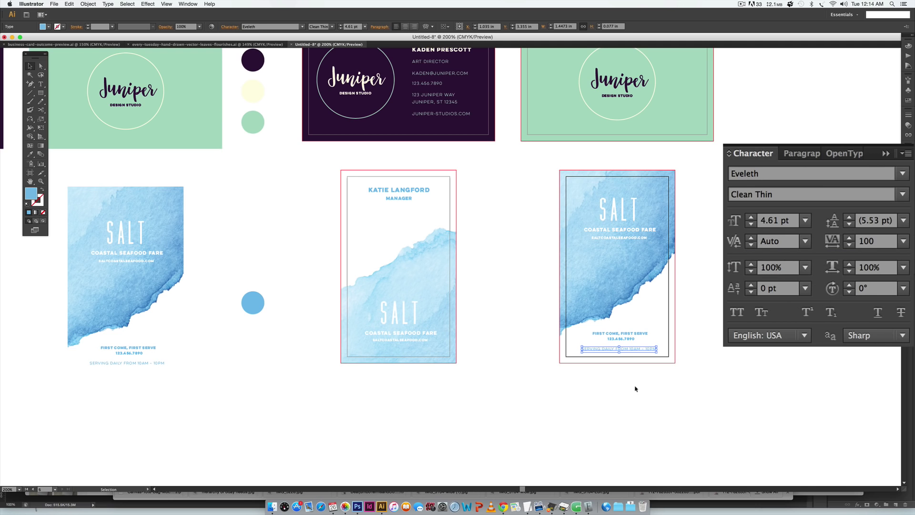
pyautogui.click(636, 388)
# Step: Review the rebuilt Sunshine Patterns, Juniper and Salt card artboards beside their samples, ending with an overview at 150% zoom
pyautogui.moveTo(536, 376); pyautogui.dragTo(641, 408)
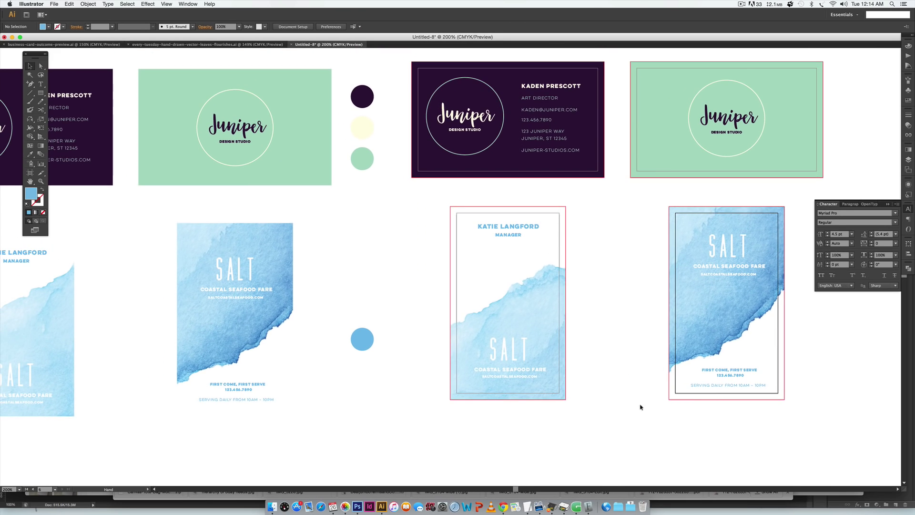
pyautogui.moveTo(640, 290); pyautogui.dragTo(590, 373)
pyautogui.scroll(10, 628, 303)
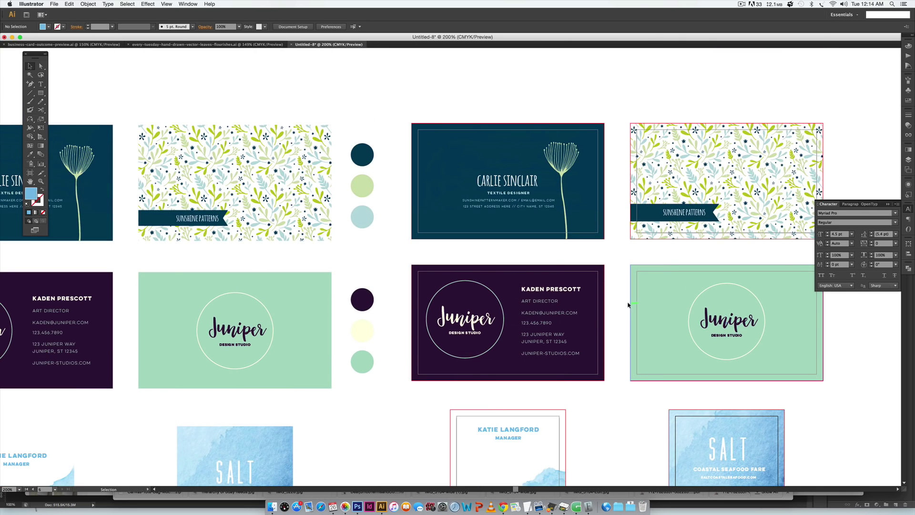
pyautogui.scroll(-2, 627, 304)
pyautogui.scroll(-1, 628, 304)
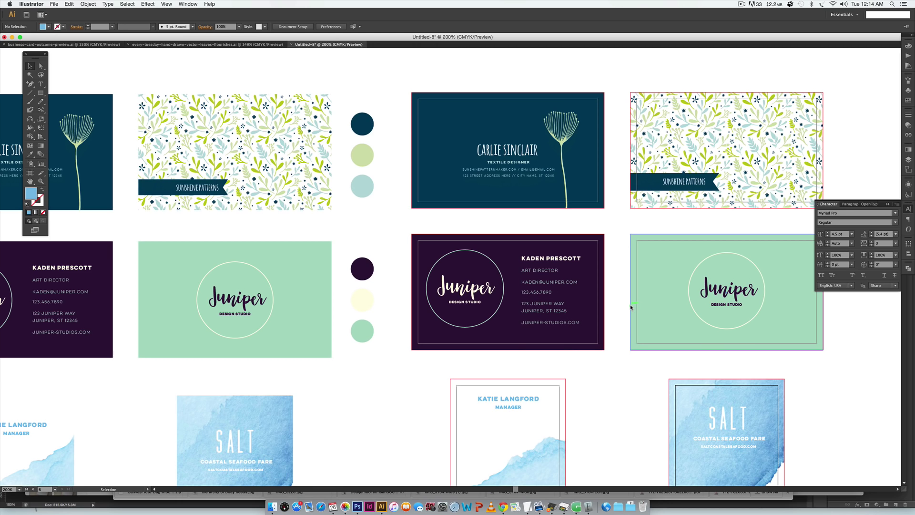
pyautogui.scroll(-4, 624, 317)
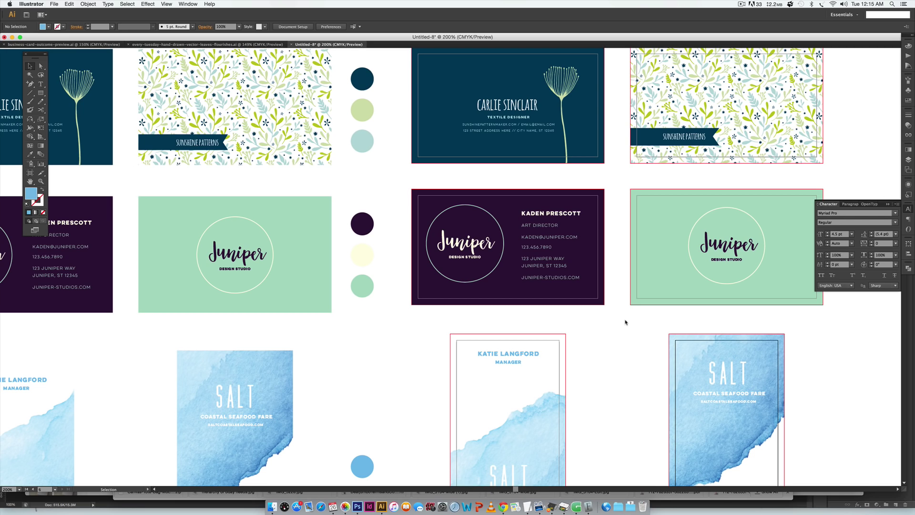
pyautogui.scroll(-3, 626, 322)
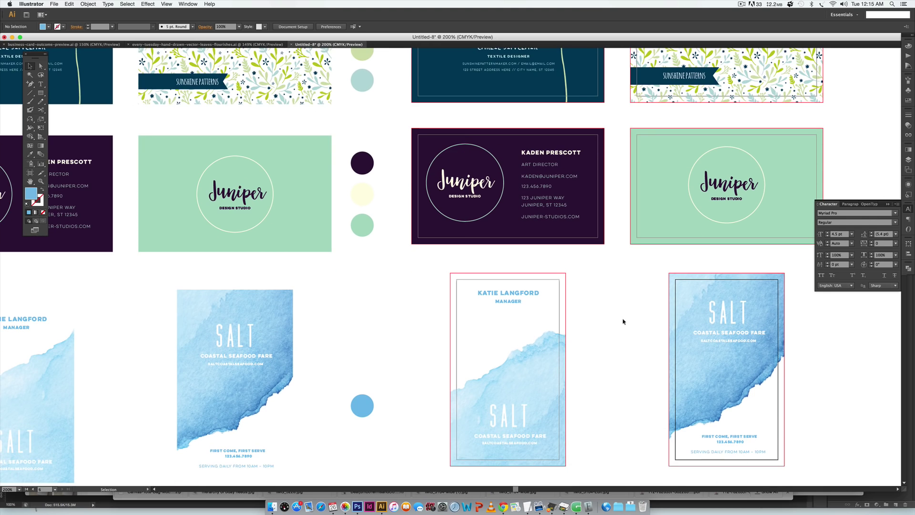
pyautogui.hscroll(2, 626, 319)
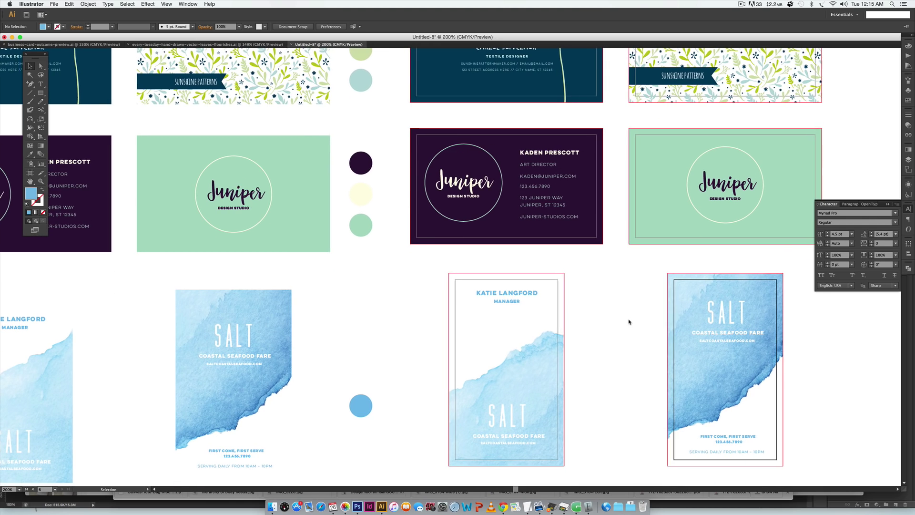
pyautogui.scroll(1, 629, 322)
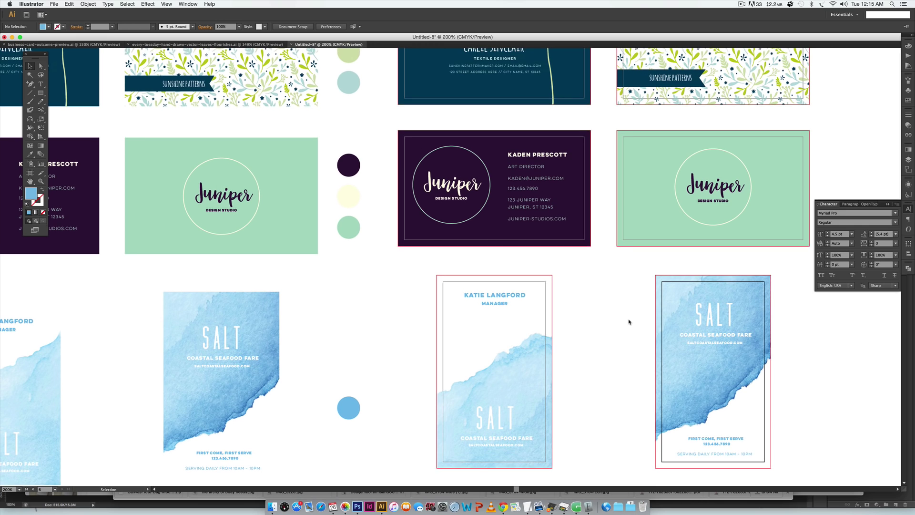
pyautogui.scroll(3, 629, 322)
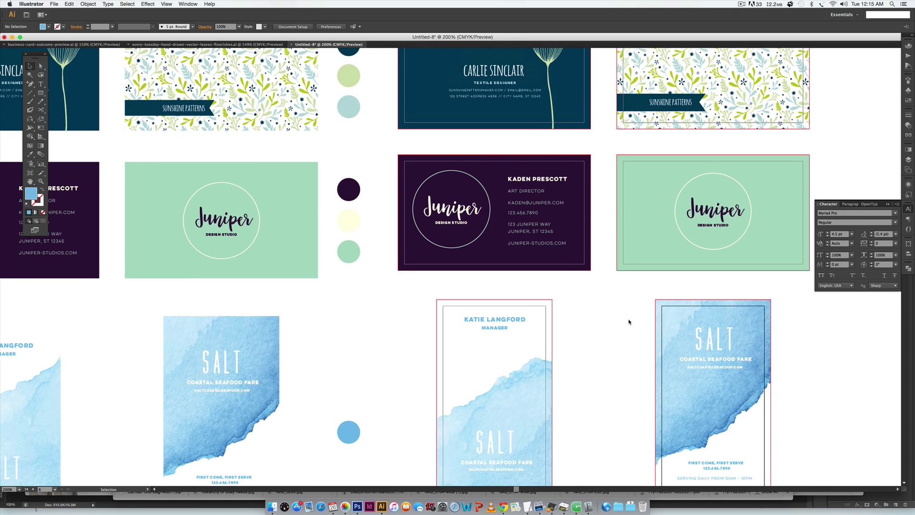
pyautogui.hscroll(10, 803, 355)
pyautogui.scroll(2, 803, 356)
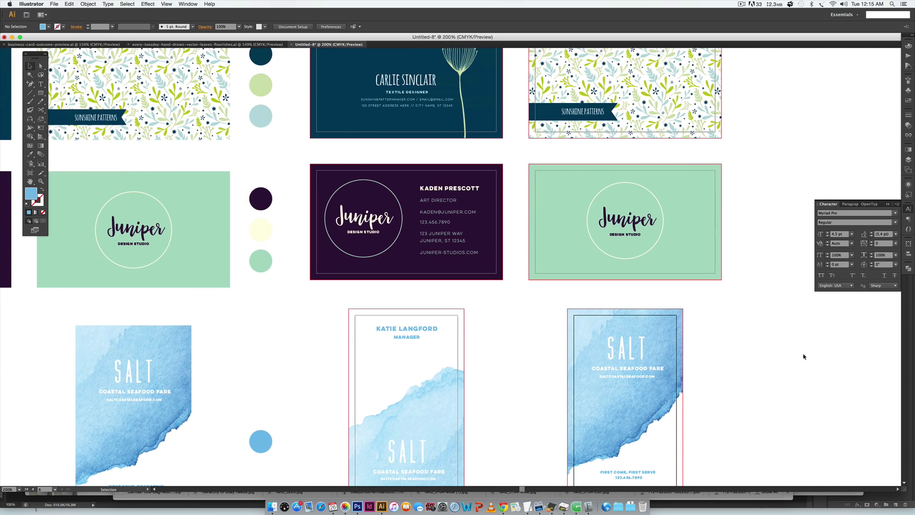
pyautogui.press('super+minus')
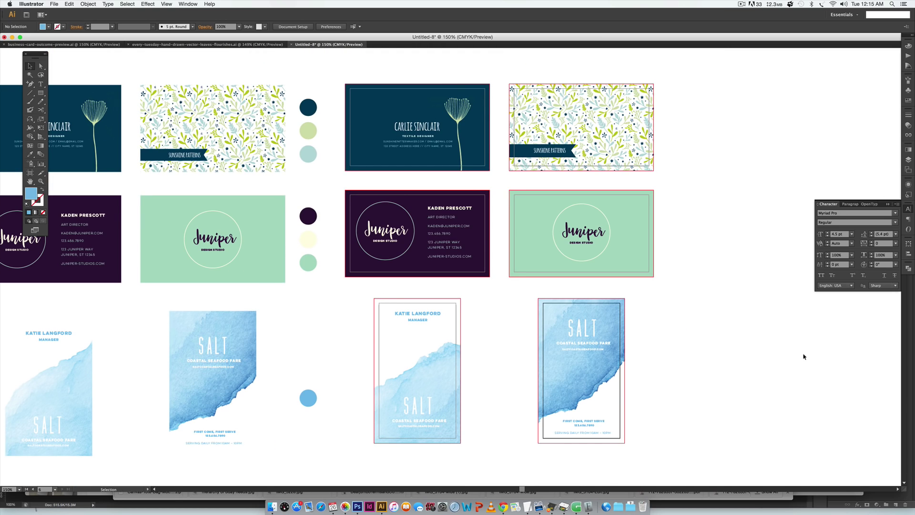